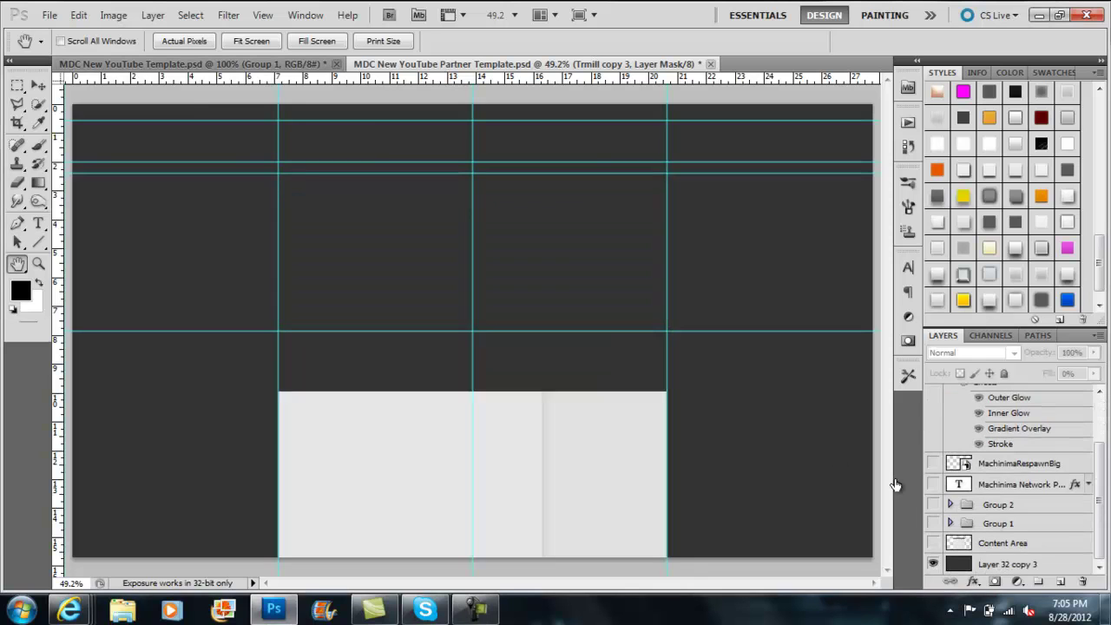
Step: Create white outer, thick and thin rings on separate new layers from circle selections
{"action": "key", "text": "ctrl+shift+alt+n"}
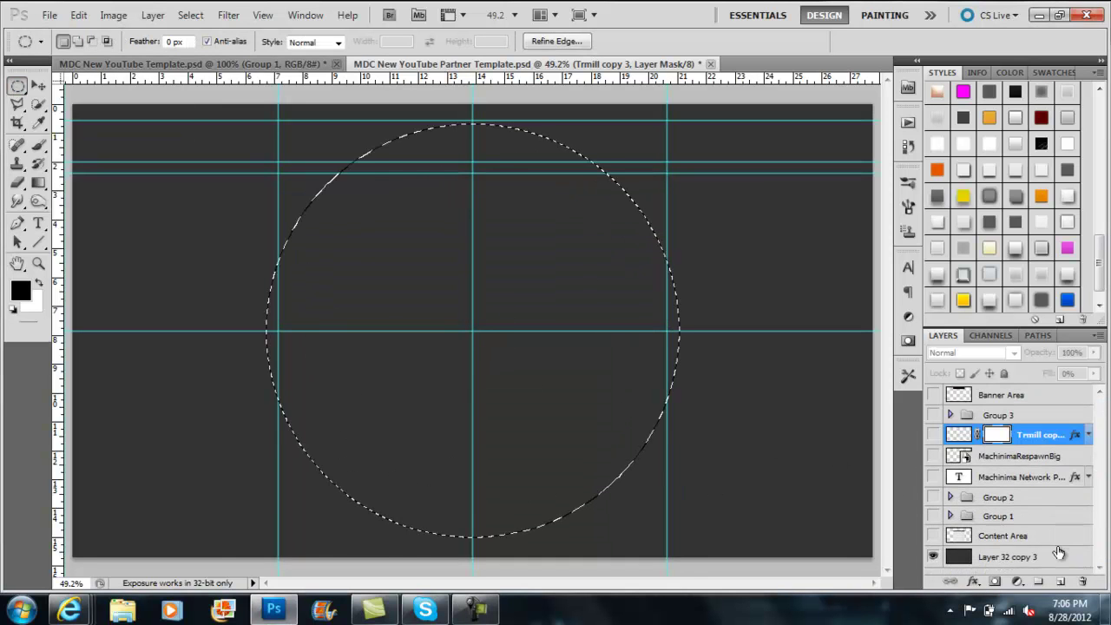
{"action": "key", "text": "ctrl+BackSpace"}
{"action": "key", "text": "ctrl+d"}
{"action": "key", "text": "v"}
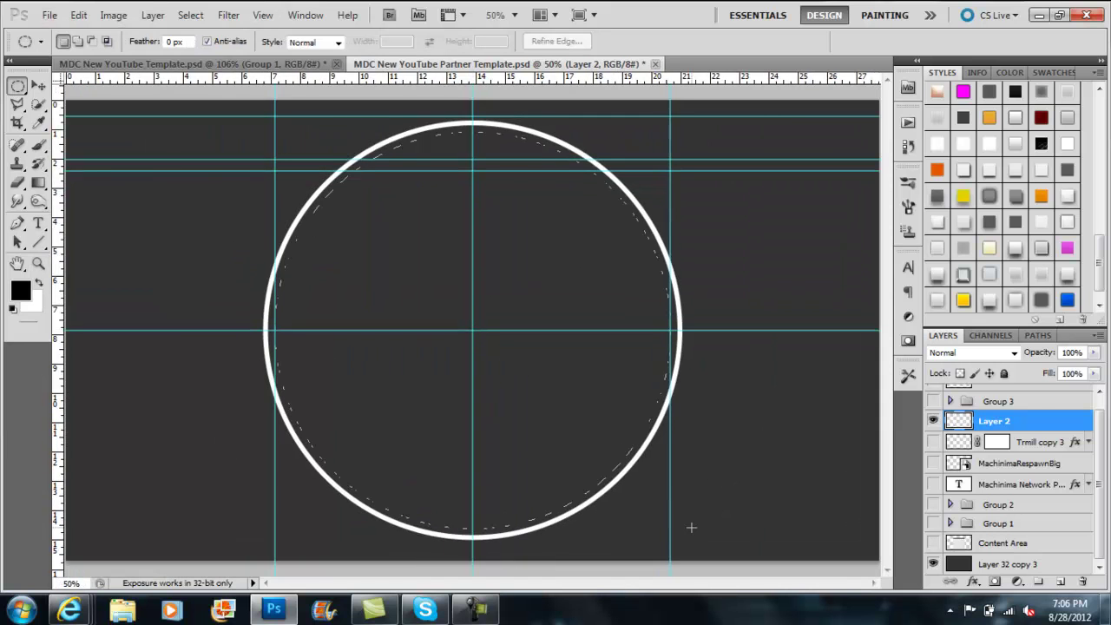
{"action": "key", "text": "ctrl+shift+alt+n"}
{"action": "key", "text": "ctrl+BackSpace"}
{"action": "key", "text": "Delete"}
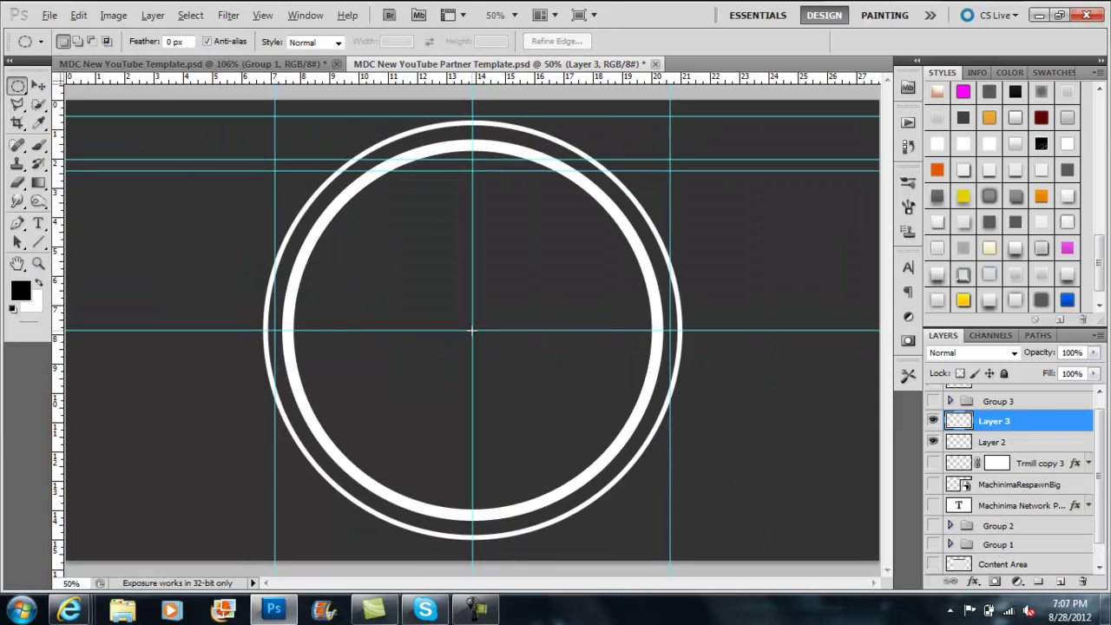
{"action": "left_click", "coordinate": [1064, 580]}
{"action": "key", "text": "ctrl+BackSpace"}
{"action": "key", "text": "Delete"}
Step: Cut gaps out of the thick ring using a Pen path turned into a selection
{"action": "left_click_drag", "start_coordinate": [214, 251], "coordinate": [246, 284]}
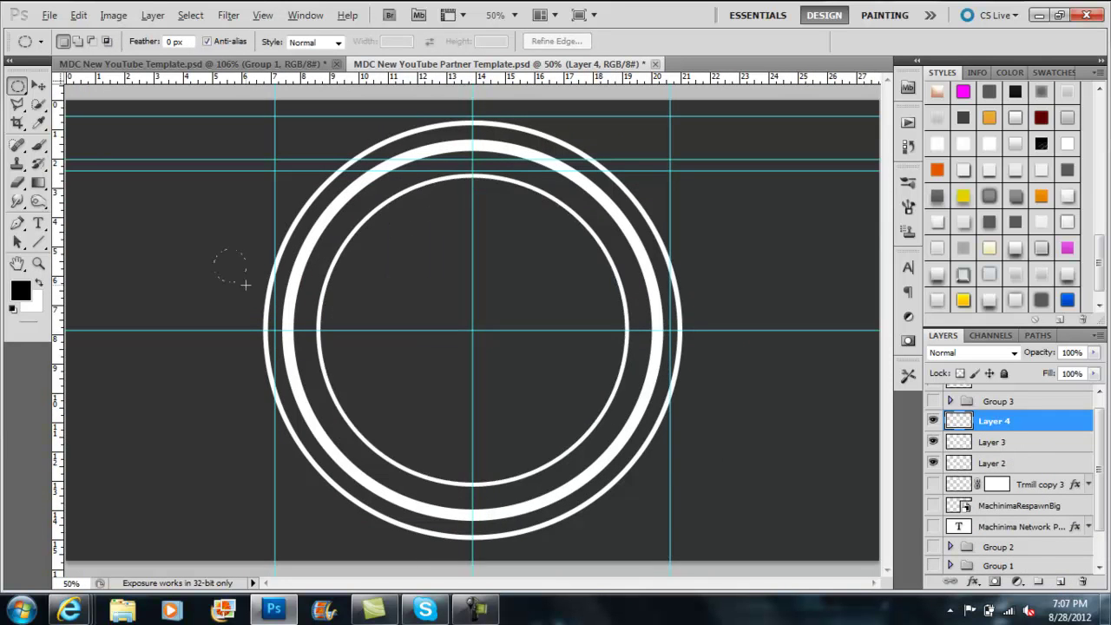
{"action": "key", "text": "p"}
{"action": "key", "text": "alt+bracketleft"}
{"action": "key", "text": "alt+bracketleft"}
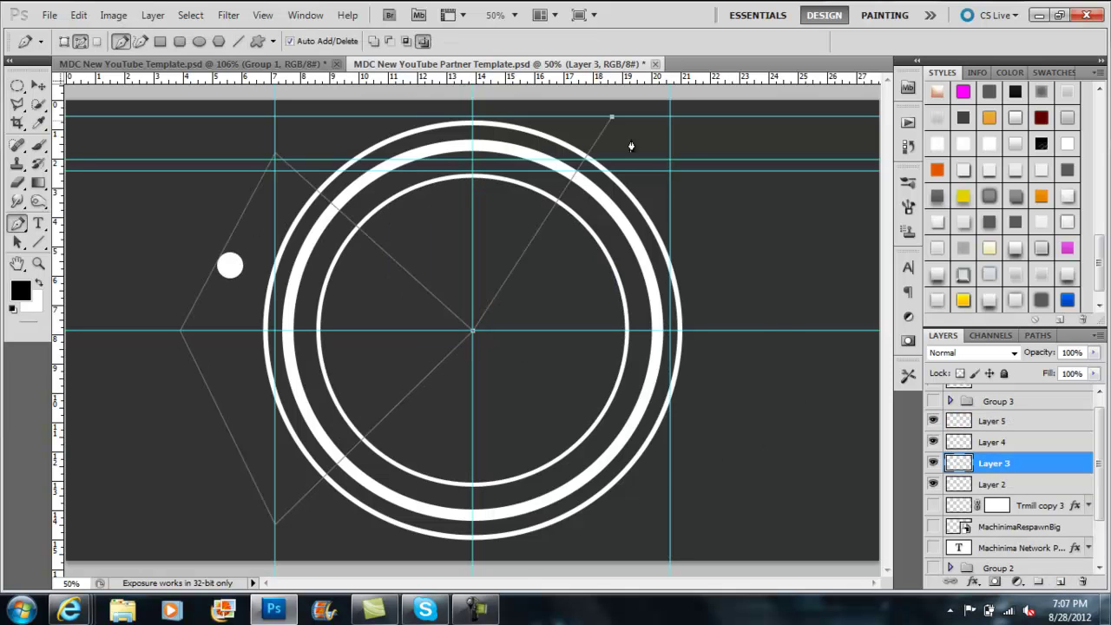
{"action": "key", "text": "ctrl+Return"}
{"action": "key", "text": "Delete"}
{"action": "key", "text": "ctrl+d"}
{"action": "key", "text": "v"}
Step: Place white dots on the ring's left and right edges and merge the dot layers
{"action": "left_click_drag", "start_coordinate": [230, 265], "coordinate": [291, 344]}
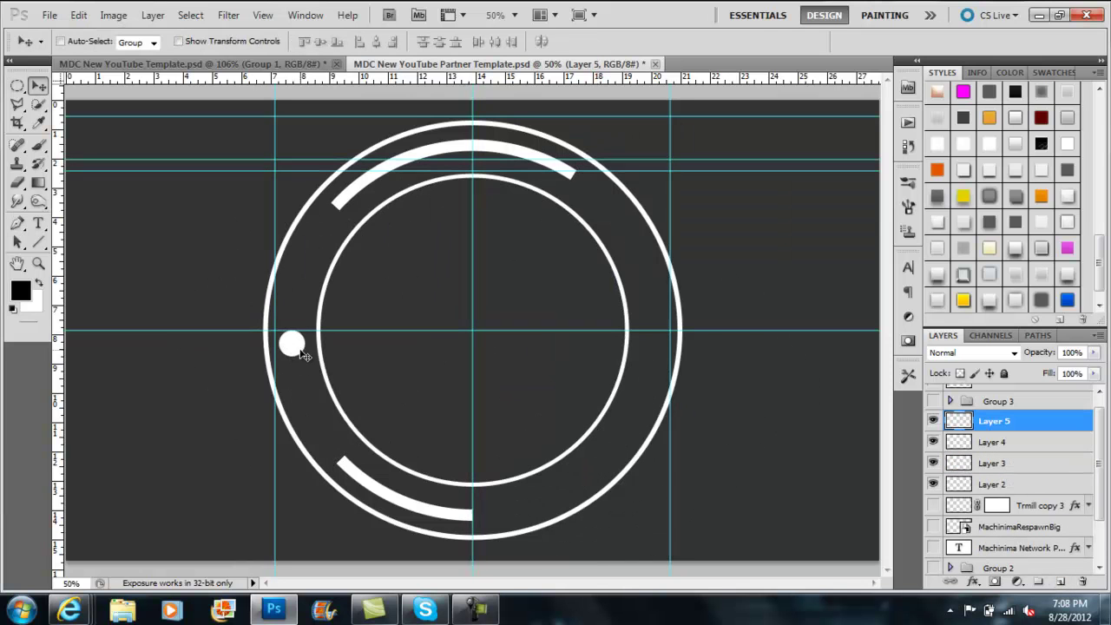
{"action": "key", "text": "ctrl+t"}
{"action": "key", "text": "ctrl+alt+t"}
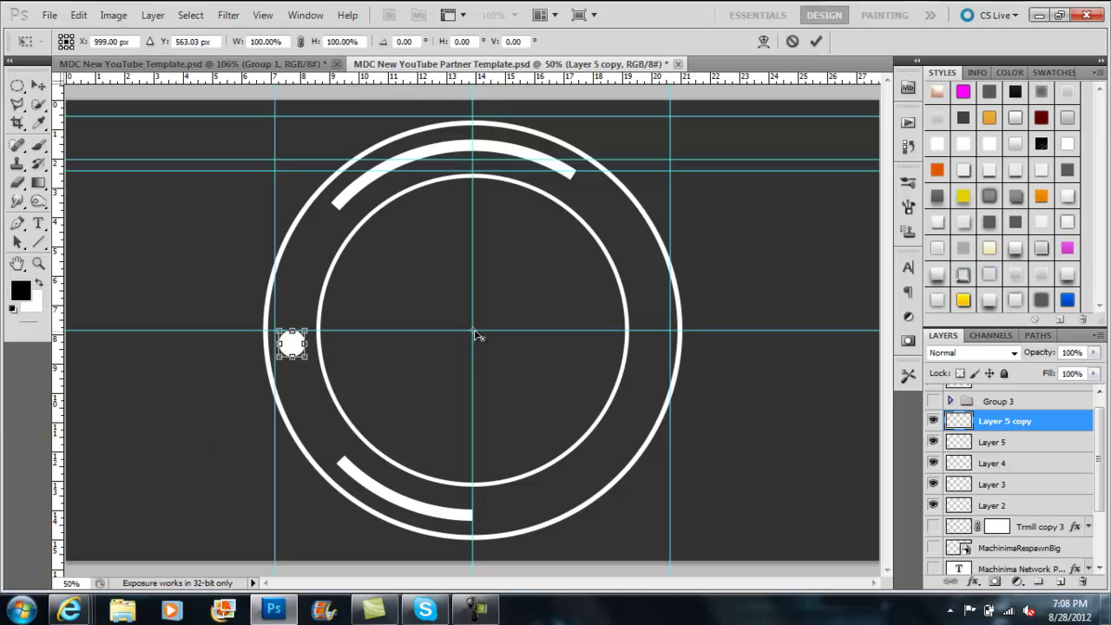
{"action": "key", "text": "Return"}
{"action": "left_click_drag", "start_coordinate": [287, 307], "coordinate": [642, 308]}
{"action": "key", "text": "ctrl+semicolon"}
{"action": "key", "text": "ctrl+e"}
{"action": "key", "text": "ctrl+semicolon"}
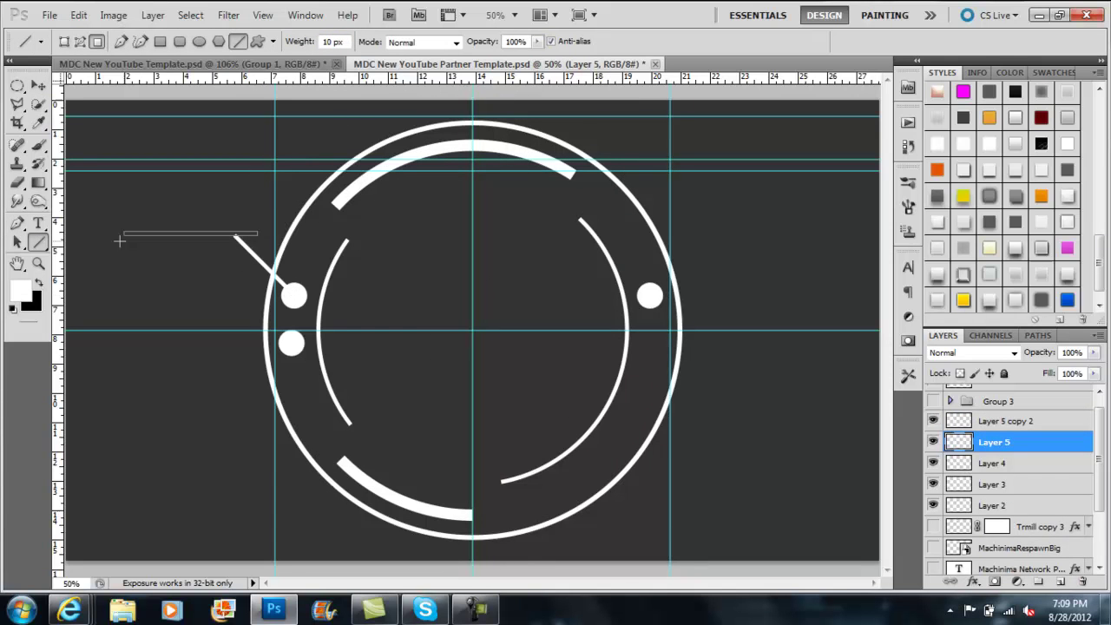
Step: Draw a connector line from the upper dot and add a parallel copy just below it
{"action": "left_click_drag", "start_coordinate": [90, 234], "coordinate": [253, 234]}
{"action": "key", "text": "v"}
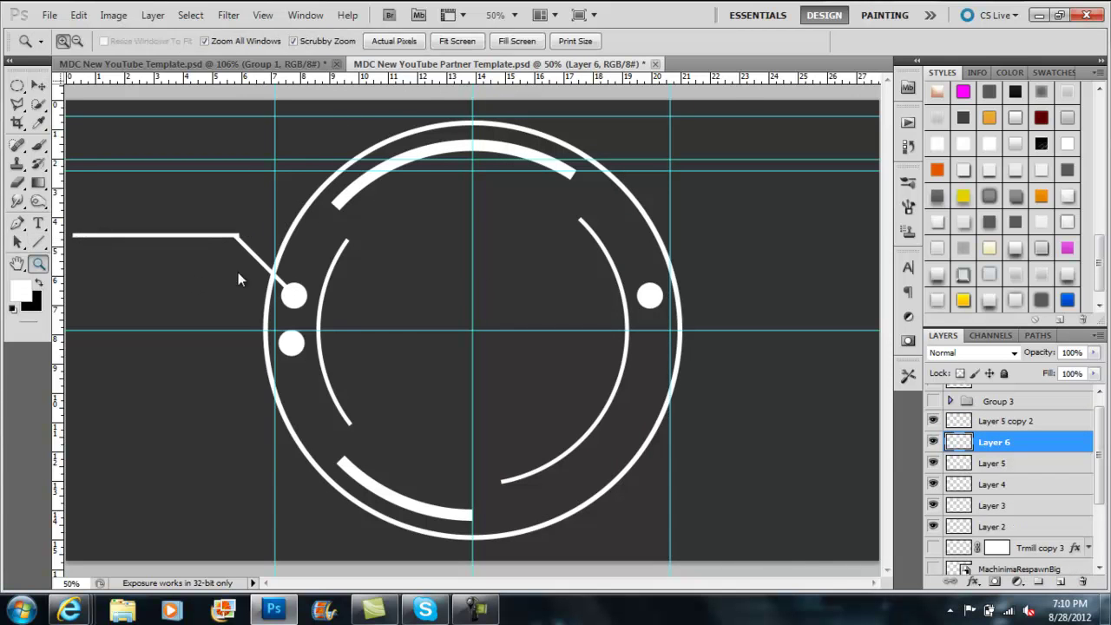
{"action": "scroll", "coordinate": [286, 280], "scroll_direction": "up", "scroll_amount": 5}
{"action": "key", "text": "m"}
{"action": "left_click_drag", "start_coordinate": [152, 184], "coordinate": [301, 230]}
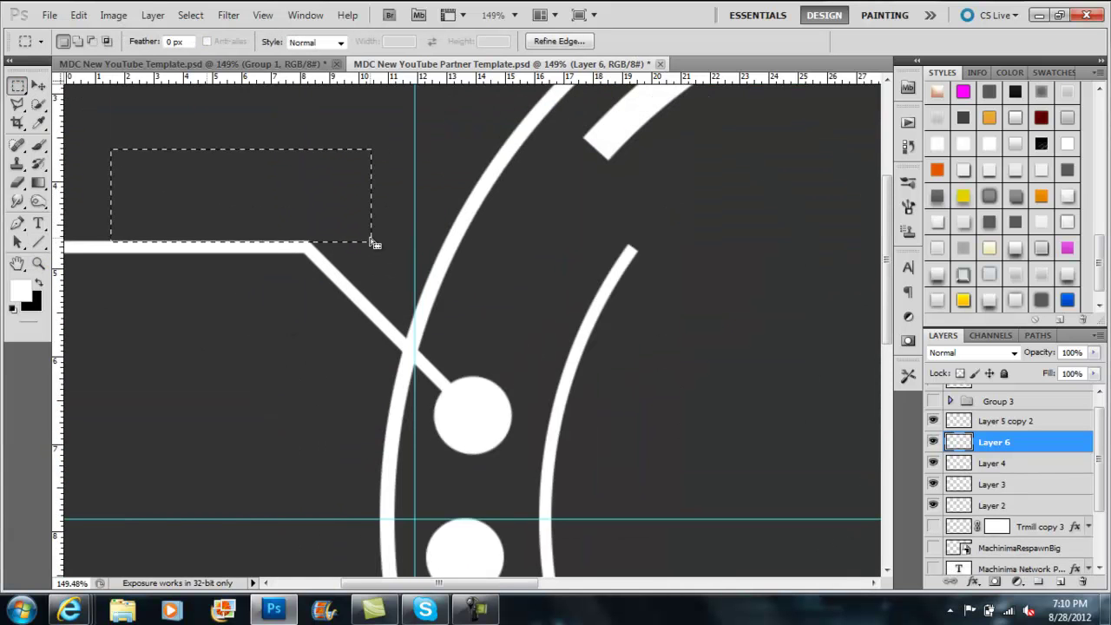
{"action": "left_click_drag", "start_coordinate": [373, 243], "coordinate": [19, 240]}
{"action": "key", "text": "v"}
{"action": "left_click_drag", "start_coordinate": [396, 340], "coordinate": [507, 325]}
Step: Duplicate the line pair onto the emblem's right side and flip it horizontally
{"action": "key", "text": "m"}
{"action": "key", "text": "v"}
{"action": "left_click_drag", "start_coordinate": [173, 335], "coordinate": [488, 363]}
{"action": "key", "text": "ctrl+0"}
{"action": "key", "text": "v"}
{"action": "key", "text": "ctrl+t"}
Step: Add a thick white centre ring on a new layer and cut wedges out of it
{"action": "key", "text": "m"}
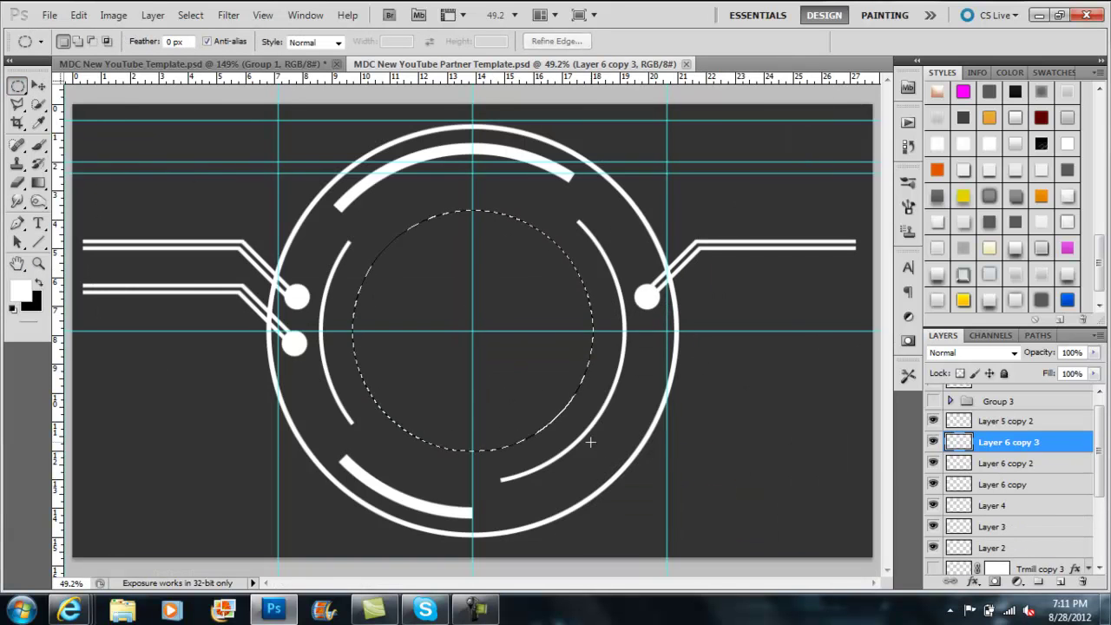
{"action": "key", "text": "ctrl+shift+alt+n"}
{"action": "key", "text": "alt+BackSpace"}
{"action": "key", "text": "x"}
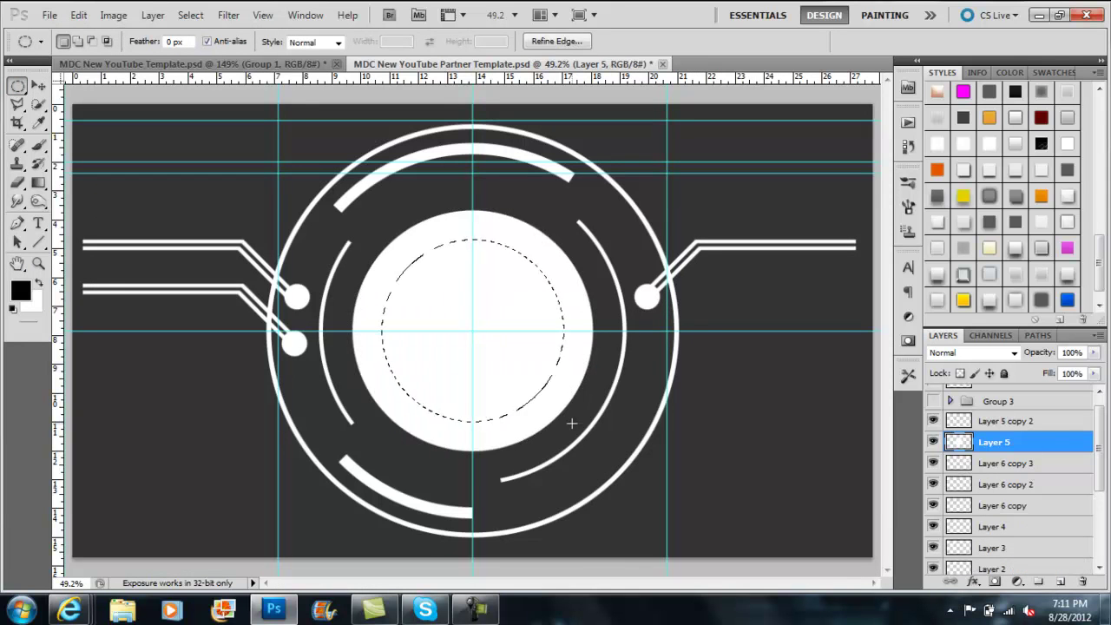
{"action": "key", "text": "Delete"}
{"action": "key", "text": "ctrl+d"}
{"action": "key", "text": "l"}
{"action": "left_click", "coordinate": [625, 326]}
{"action": "left_click", "coordinate": [468, 330]}
{"action": "key", "text": "Delete"}
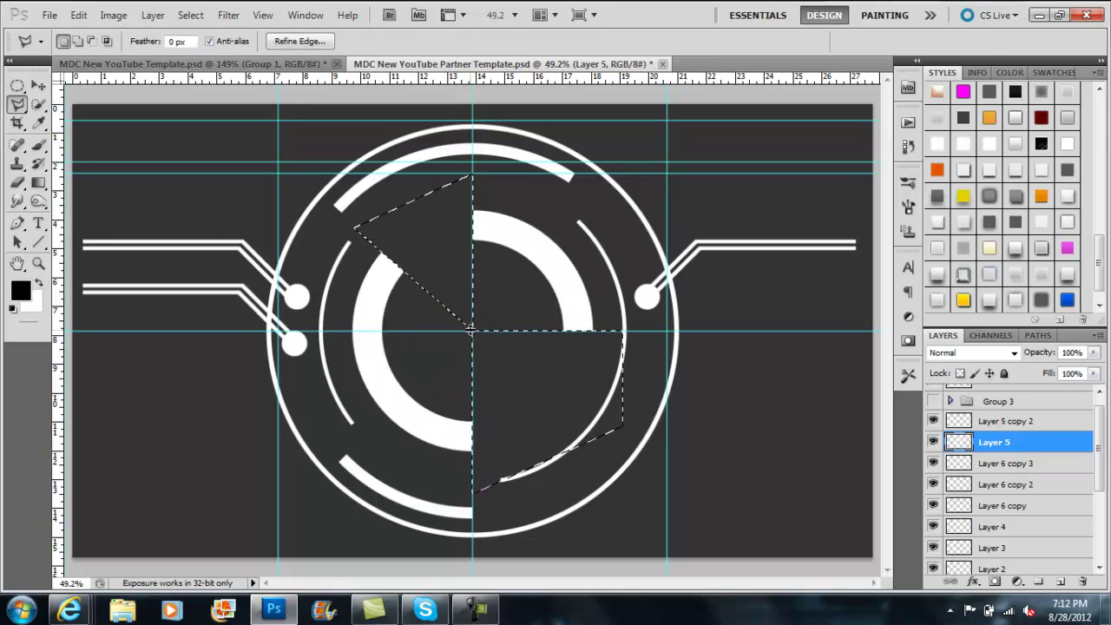
Step: Add a thin white inner ring on another new layer
{"action": "key", "text": "ctrl+shift+alt+n"}
{"action": "key", "text": "ctrl+BackSpace"}
{"action": "key", "text": "ctrl+d"}
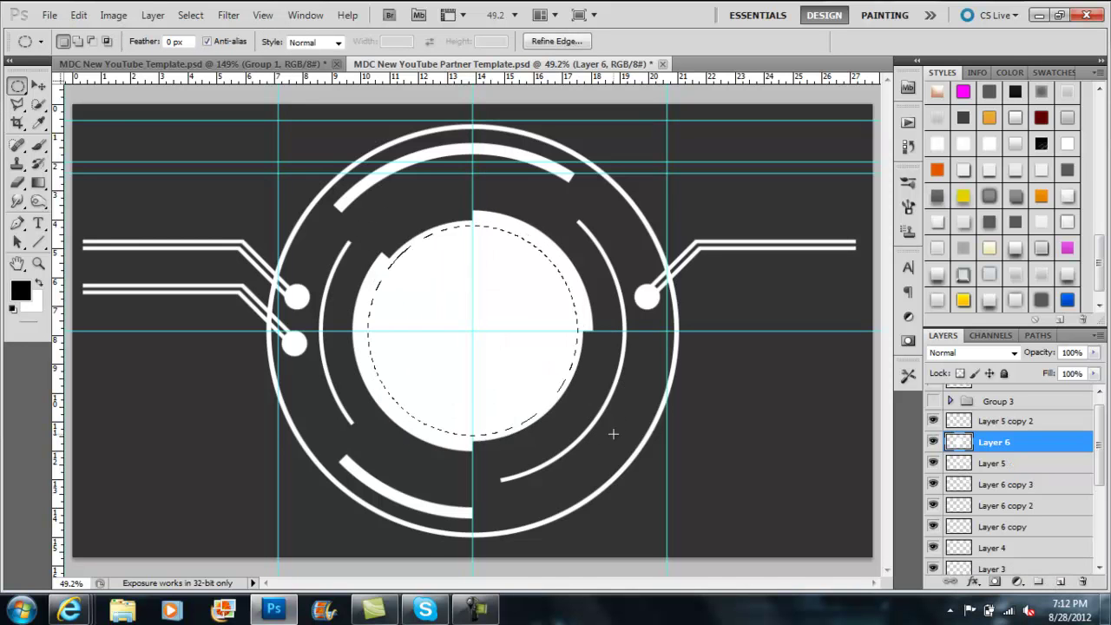
{"action": "key", "text": "Delete"}
{"action": "key", "text": "ctrl+d"}
Step: Hide the white dots layer and target Layer 6 for more Polygonal Lasso cuts
{"action": "left_click", "coordinate": [934, 423]}
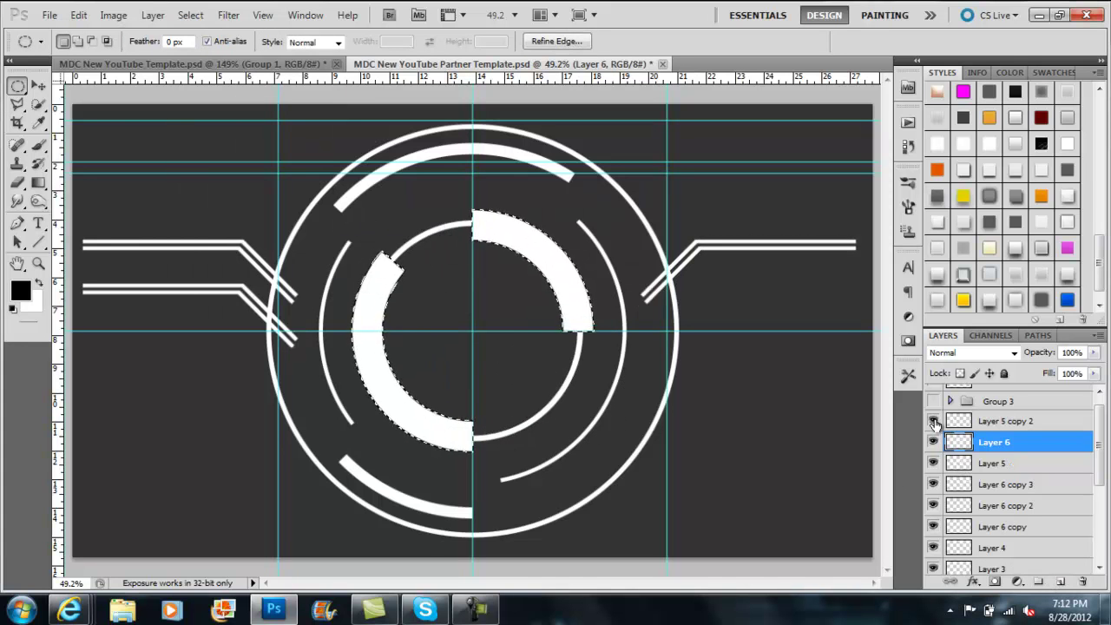
{"action": "left_click", "coordinate": [993, 442]}
{"action": "key", "text": "ctrl+d"}
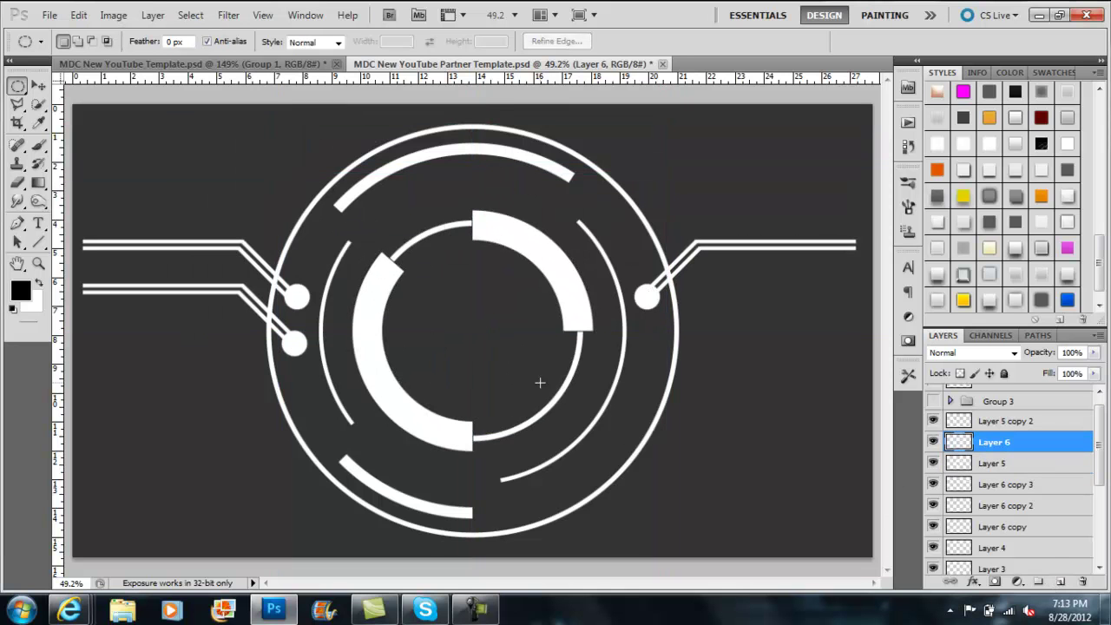
{"action": "key", "text": "ctrl+semicolon"}
{"action": "key", "text": "l"}
{"action": "left_click", "coordinate": [471, 329]}
Step: Erase the ring inside a triangular selection meeting at the emblem centre
{"action": "left_click", "coordinate": [186, 418]}
{"action": "left_click", "coordinate": [225, 219]}
{"action": "left_click", "coordinate": [471, 330]}
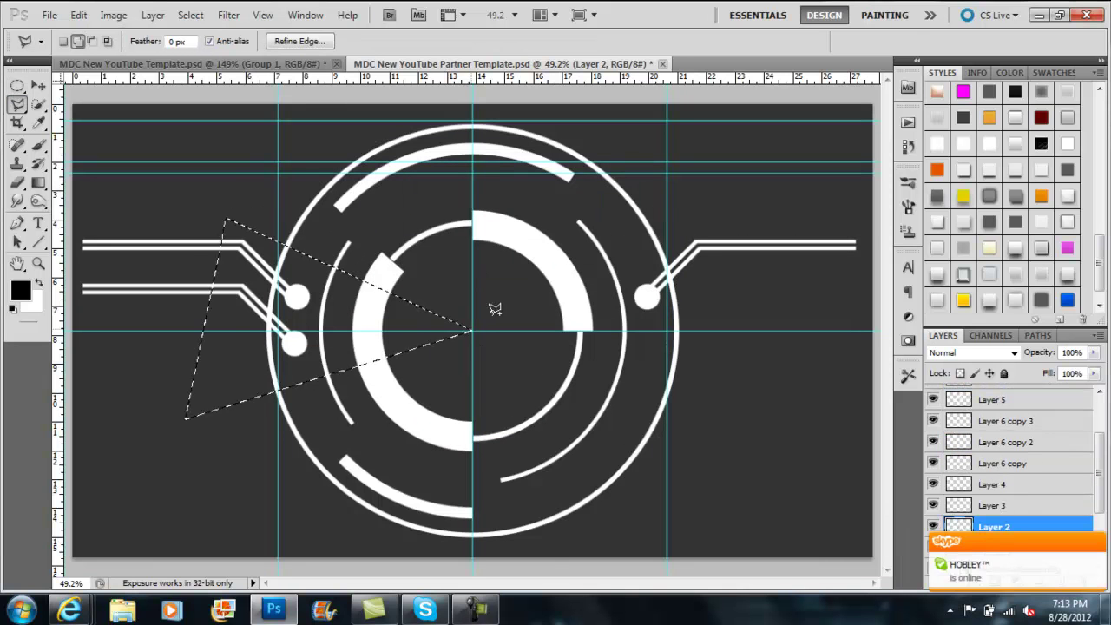
{"action": "key", "text": "Delete"}
{"action": "key", "text": "ctrl+d"}
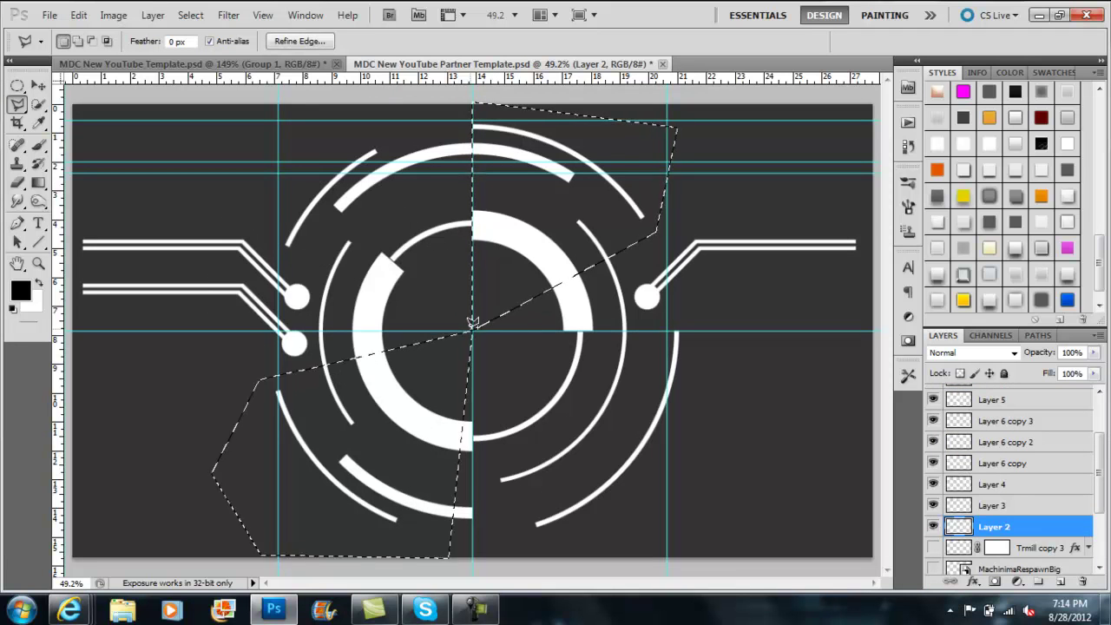
Step: Stamp the circle layers into a merged copy and trial-scale it, then cancel
{"action": "scroll", "coordinate": [1006, 477], "scroll_direction": "up", "scroll_amount": 3}
{"action": "left_click", "coordinate": [992, 456], "text": "shift"}
{"action": "key", "text": "ctrl+alt+e"}
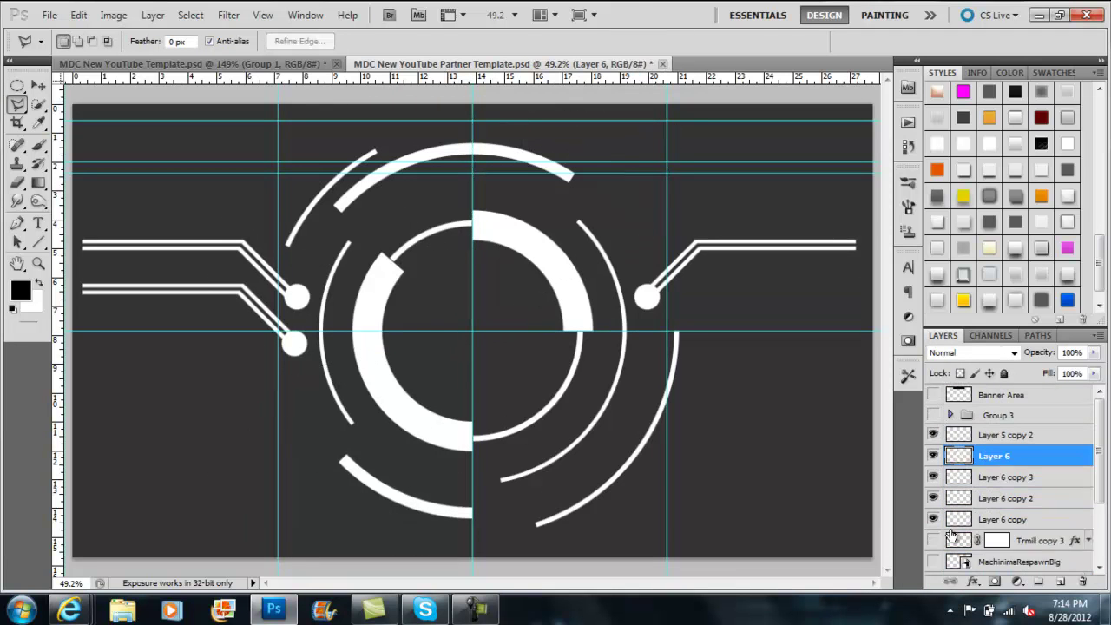
{"action": "key", "text": "ctrl+t"}
{"action": "left_click_drag", "start_coordinate": [678, 524], "coordinate": [561, 412]}
{"action": "key", "text": "Escape"}
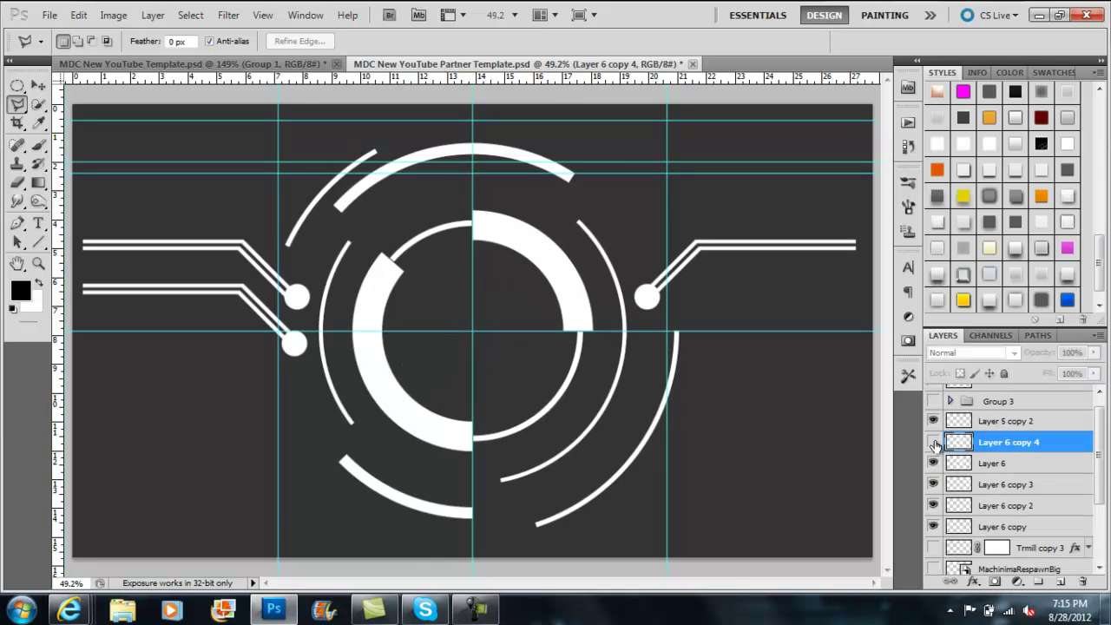
Step: Adjust layer visibility: show the white dots and hide Layer 6 copy 3
{"action": "scroll", "coordinate": [933, 527], "scroll_direction": "down", "scroll_amount": 1}
{"action": "left_click", "coordinate": [934, 499]}
{"action": "key", "text": "v"}
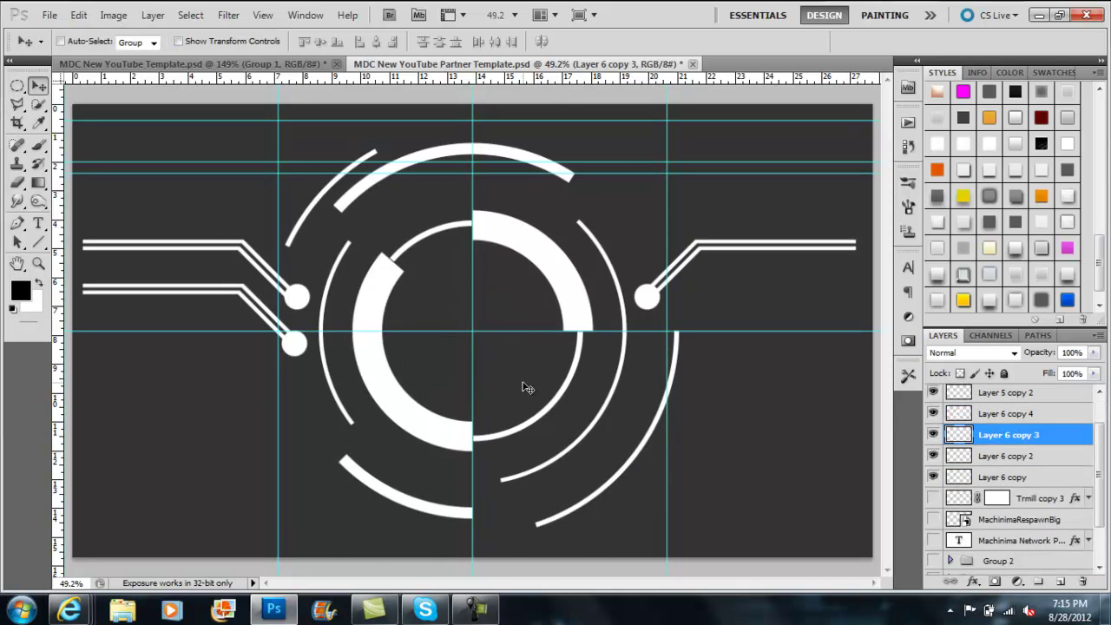
{"action": "key", "text": "ctrl+alt+z"}
{"action": "left_click", "coordinate": [933, 435]}
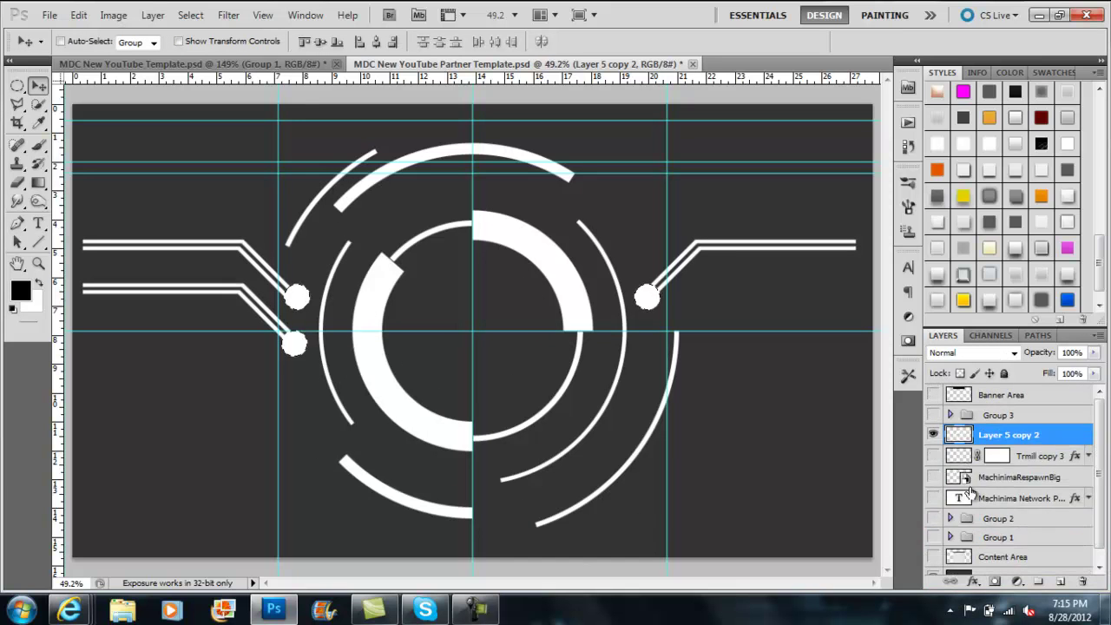
{"action": "left_click", "coordinate": [933, 477]}
Step: Scale a merged copy of the circle artwork to 43.41% and merge the Layer 6 copies
{"action": "key", "text": "ctrl+alt+e"}
{"action": "key", "text": "ctrl+t"}
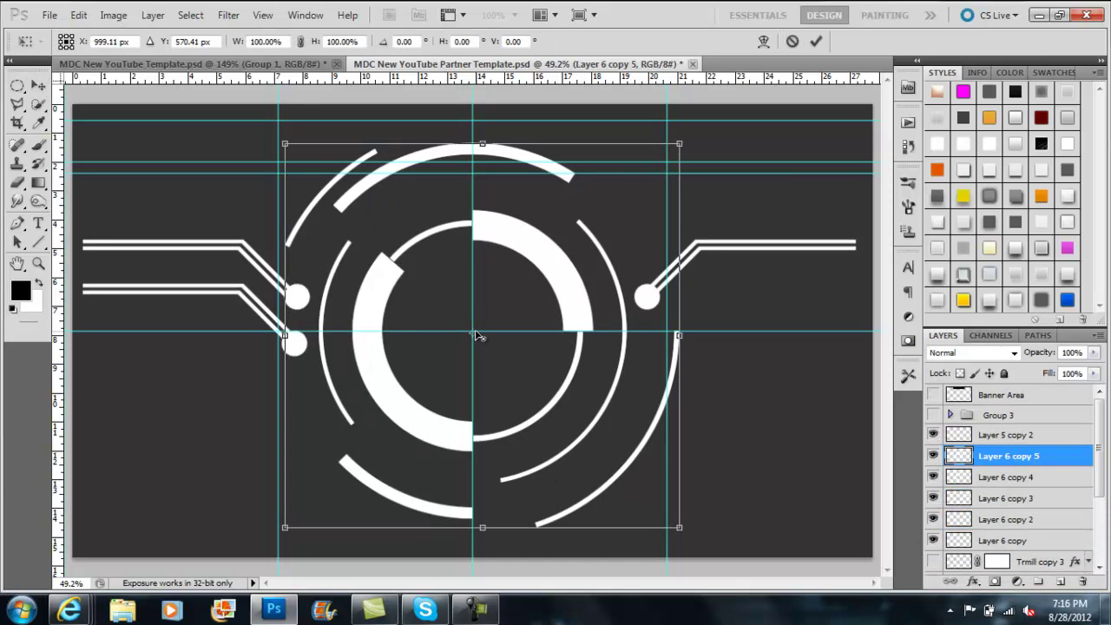
{"action": "left_click_drag", "start_coordinate": [679, 527], "coordinate": [558, 409]}
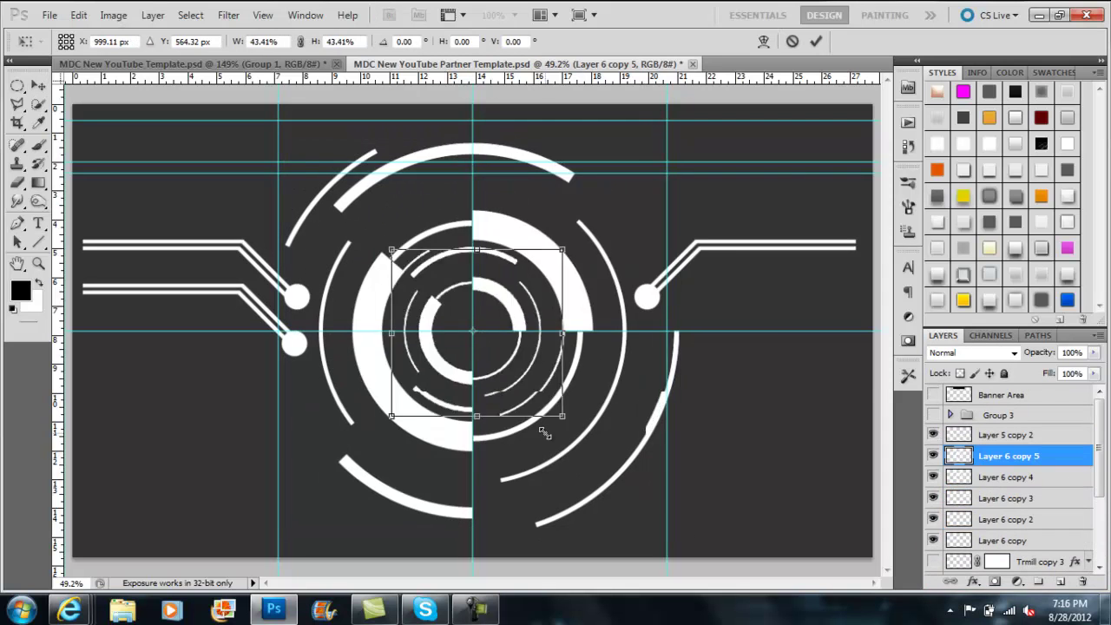
{"action": "key", "text": "Return"}
{"action": "left_click", "coordinate": [998, 540], "text": "shift"}
{"action": "left_click", "coordinate": [995, 436], "text": "shift"}
{"action": "key", "text": "ctrl+e"}
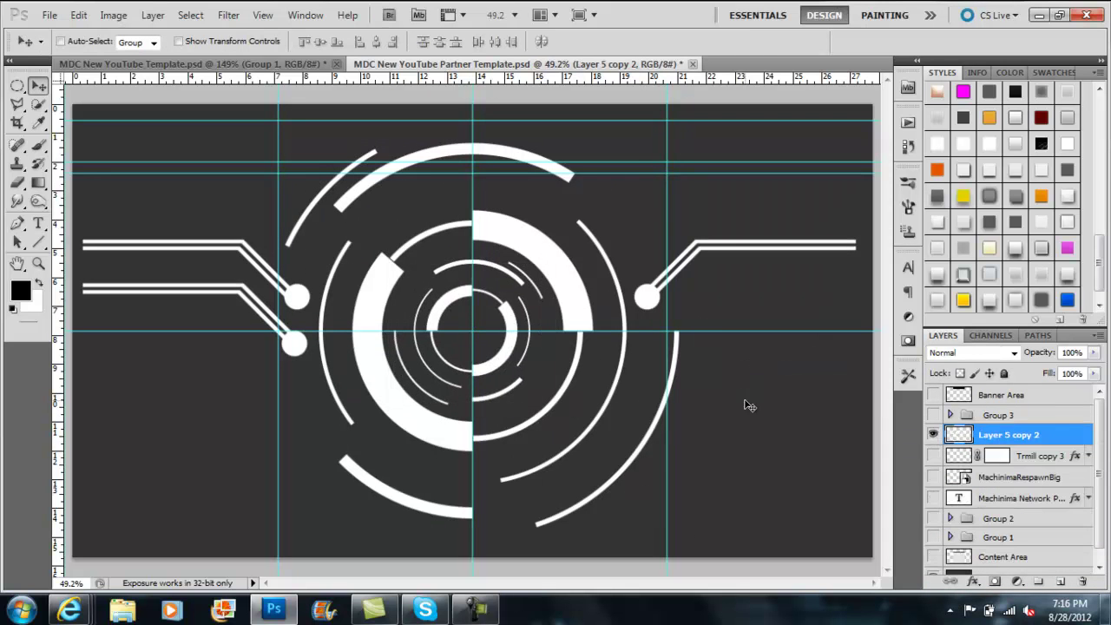
{"action": "left_click", "coordinate": [31, 301]}
Step: Fill the background blue and place a duplicate circle at the lower right
{"action": "left_click", "coordinate": [966, 411]}
{"action": "key", "text": "Return"}
{"action": "left_click_drag", "start_coordinate": [538, 454], "coordinate": [592, 331]}
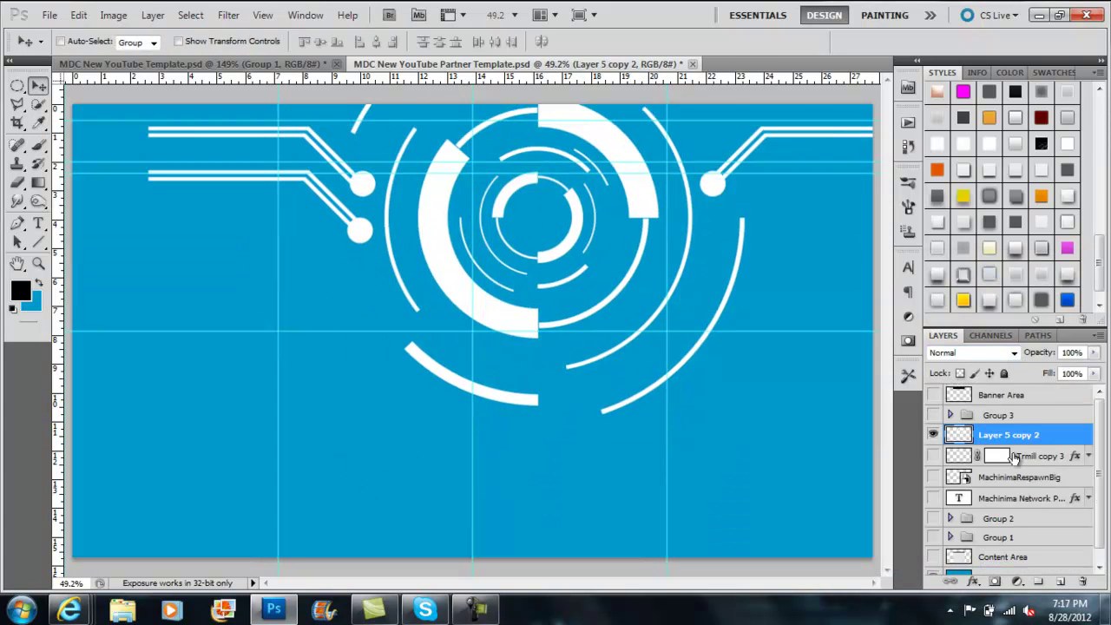
{"action": "key", "text": "ctrl+bracketleft"}
{"action": "left_click_drag", "start_coordinate": [743, 424], "coordinate": [353, 264]}
{"action": "key", "text": "ctrl+t"}
{"action": "left_click_drag", "start_coordinate": [441, 286], "coordinate": [701, 521]}
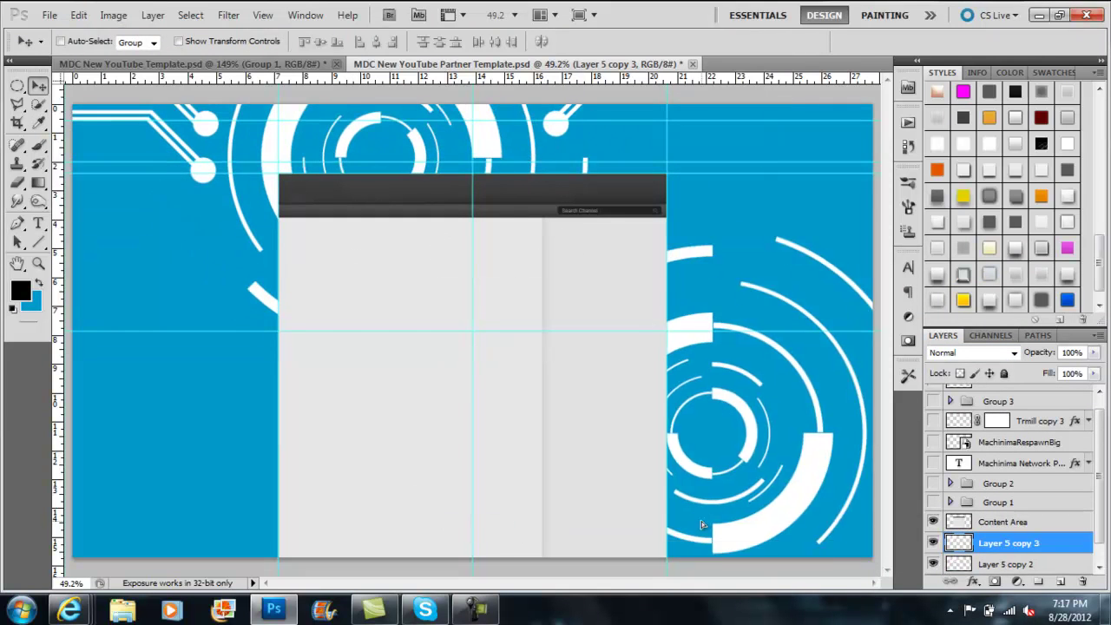
{"action": "type", "text": "75"}
{"action": "key", "text": "Return"}
Step: Set both circle layers to Soft Light, leaving the background layer at Normal
{"action": "left_click", "coordinate": [972, 352]}
{"action": "left_click", "coordinate": [945, 216]}
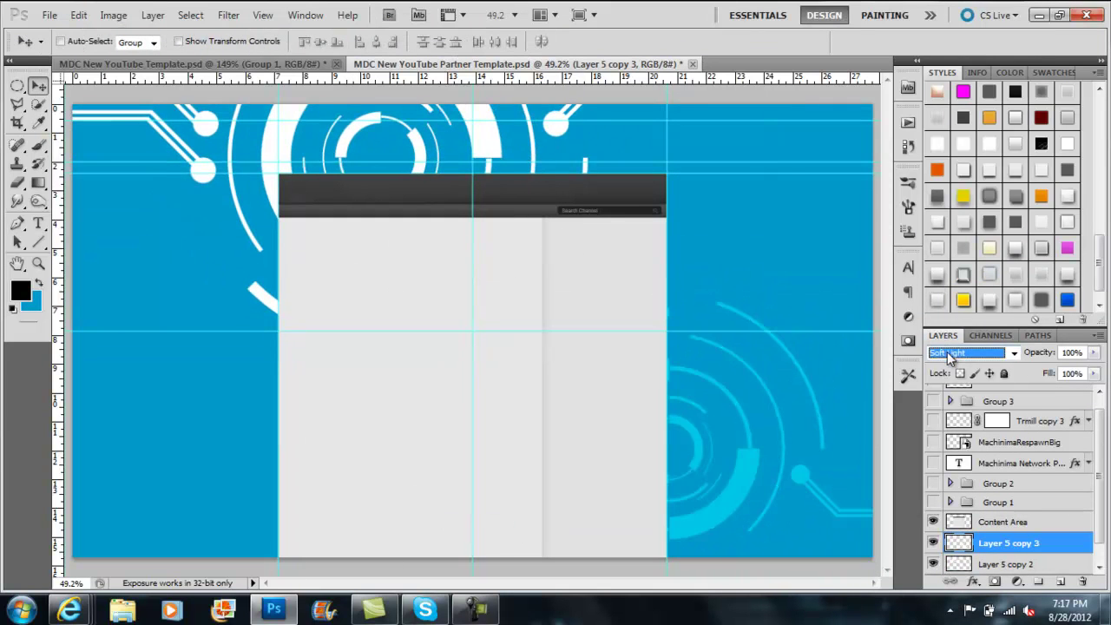
{"action": "left_click", "coordinate": [1007, 564]}
{"action": "left_click", "coordinate": [972, 352]}
{"action": "left_click", "coordinate": [945, 216]}
{"action": "scroll", "coordinate": [1007, 520], "scroll_direction": "down", "scroll_amount": 2}
{"action": "left_click", "coordinate": [1011, 564]}
{"action": "left_click", "coordinate": [972, 353]}
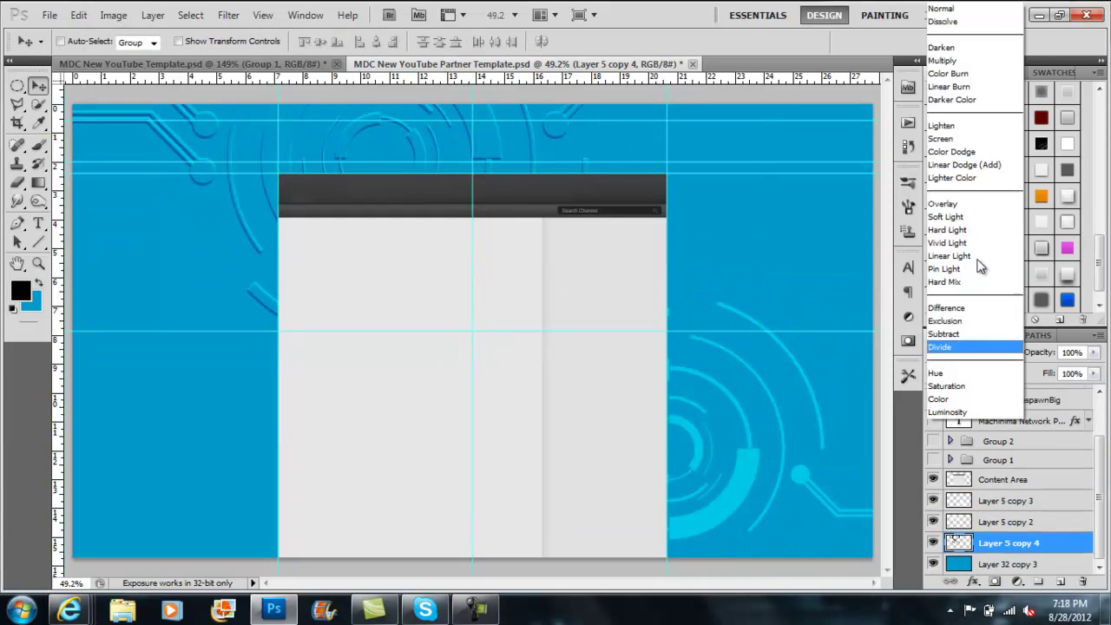
{"action": "key", "text": "Escape"}
{"action": "left_click", "coordinate": [38, 145]}
{"action": "left_click", "coordinate": [83, 42]}
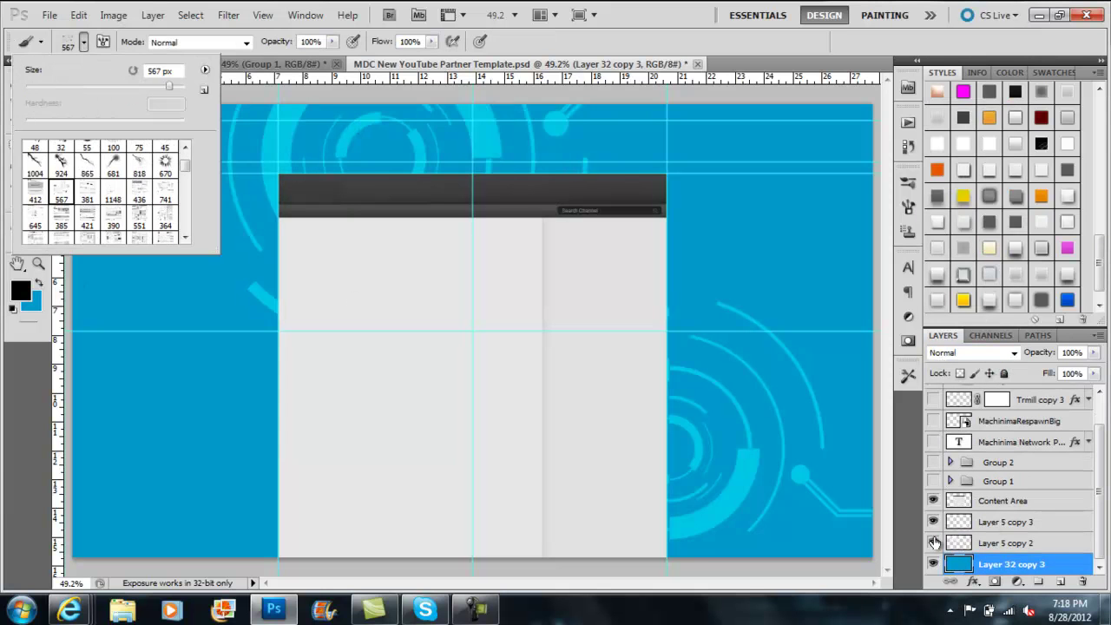
Step: On a new layer, stamp white 436 px sci-fi texture brushes down the left side
{"action": "left_click", "coordinate": [1007, 522]}
{"action": "key", "text": "d"}
{"action": "key", "text": "x"}
{"action": "key", "text": "ctrl+shift+alt+n"}
{"action": "left_click", "coordinate": [83, 42]}
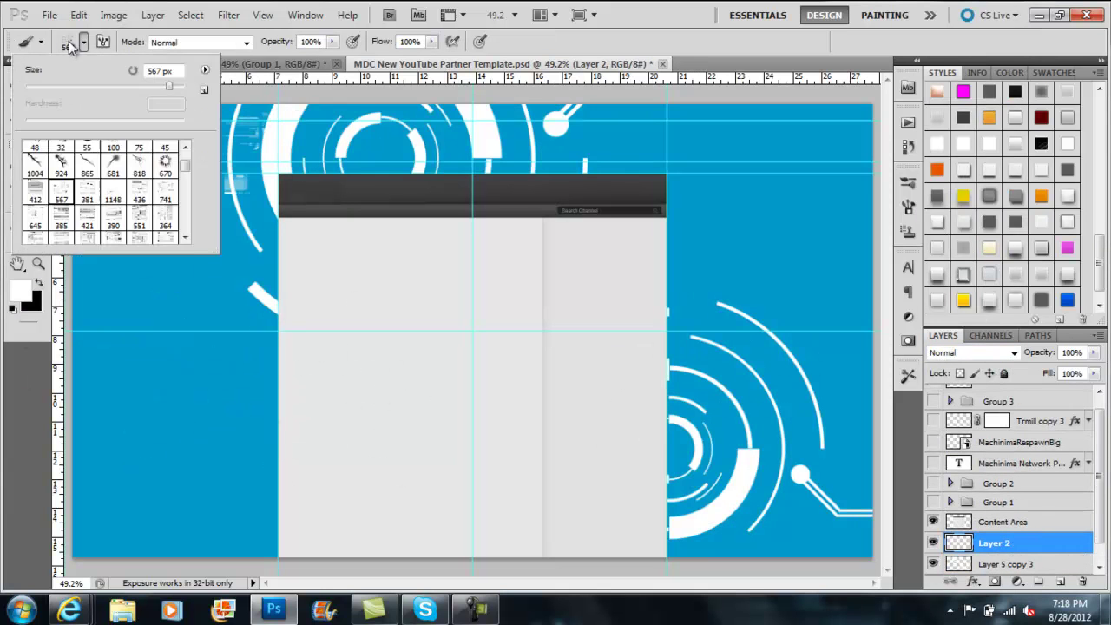
{"action": "left_click_drag", "start_coordinate": [130, 84], "coordinate": [117, 84]}
{"action": "key", "text": "Return"}
{"action": "left_click", "coordinate": [173, 360]}
{"action": "left_click", "coordinate": [82, 42]}
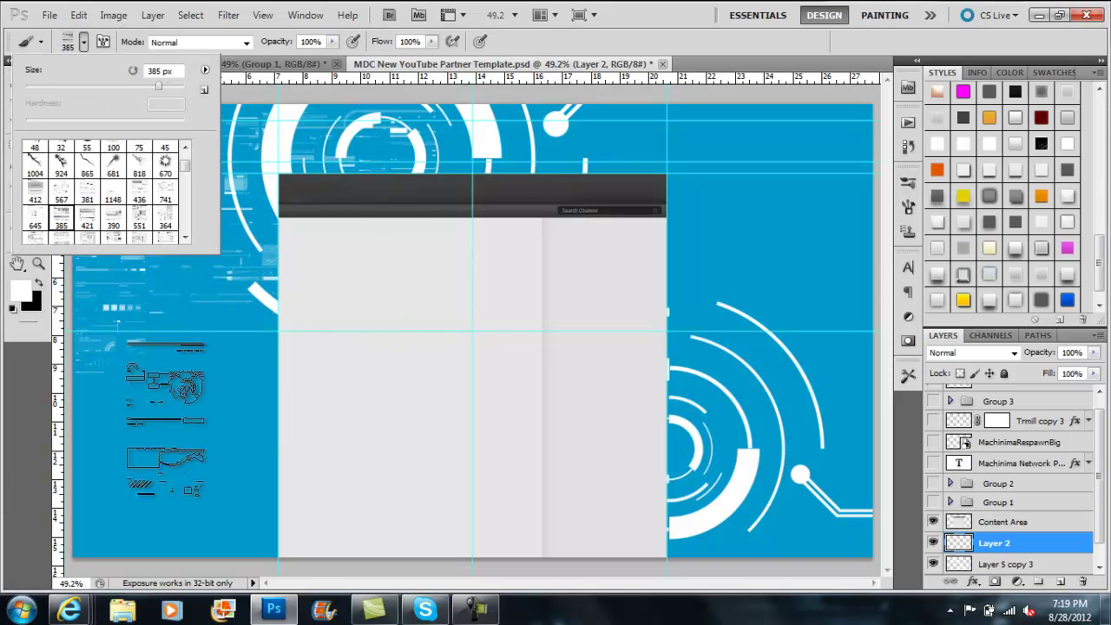
{"action": "left_click", "coordinate": [113, 224]}
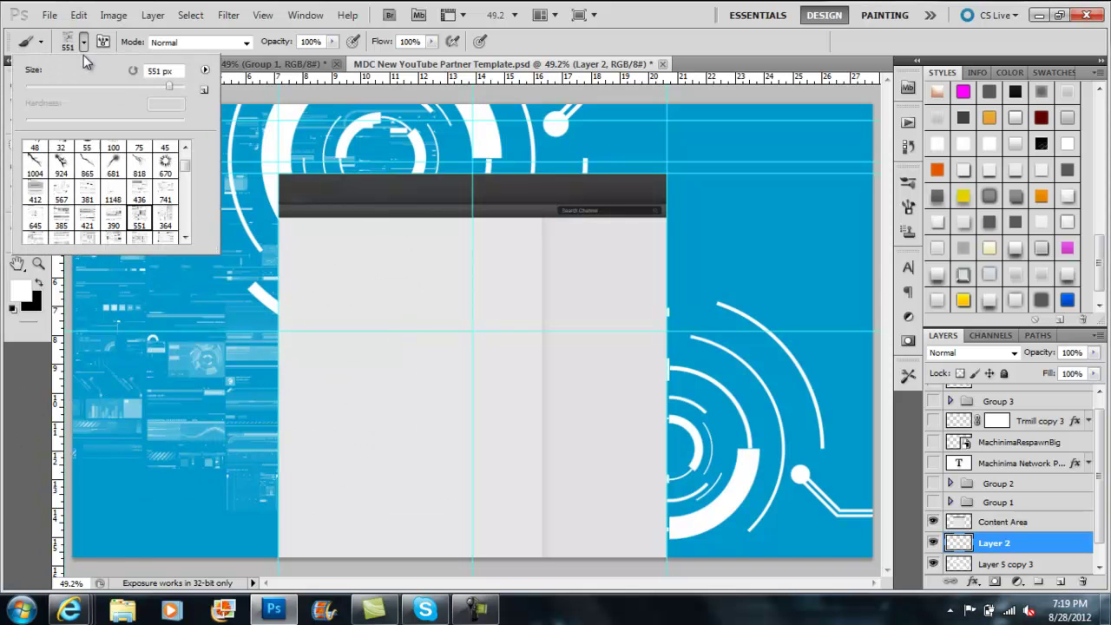
{"action": "left_click", "coordinate": [112, 468]}
Step: Copy the left texture strip to a new layer and mirror it onto the right side
{"action": "key", "text": "m"}
{"action": "left_click_drag", "start_coordinate": [74, 105], "coordinate": [473, 555]}
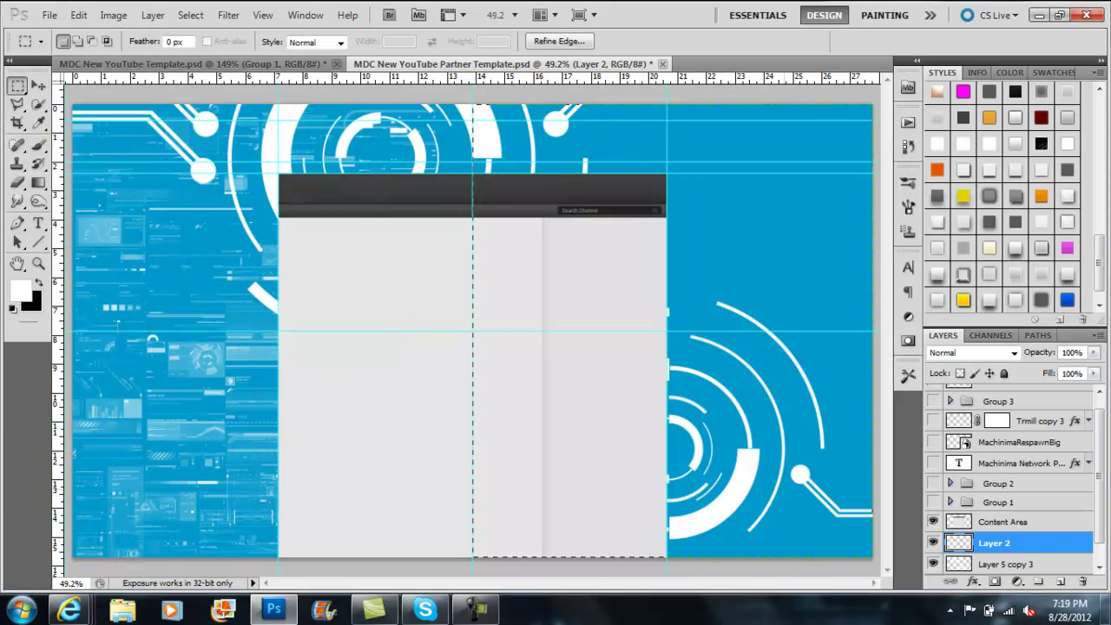
{"action": "key", "text": "ctrl+j"}
{"action": "key", "text": "v"}
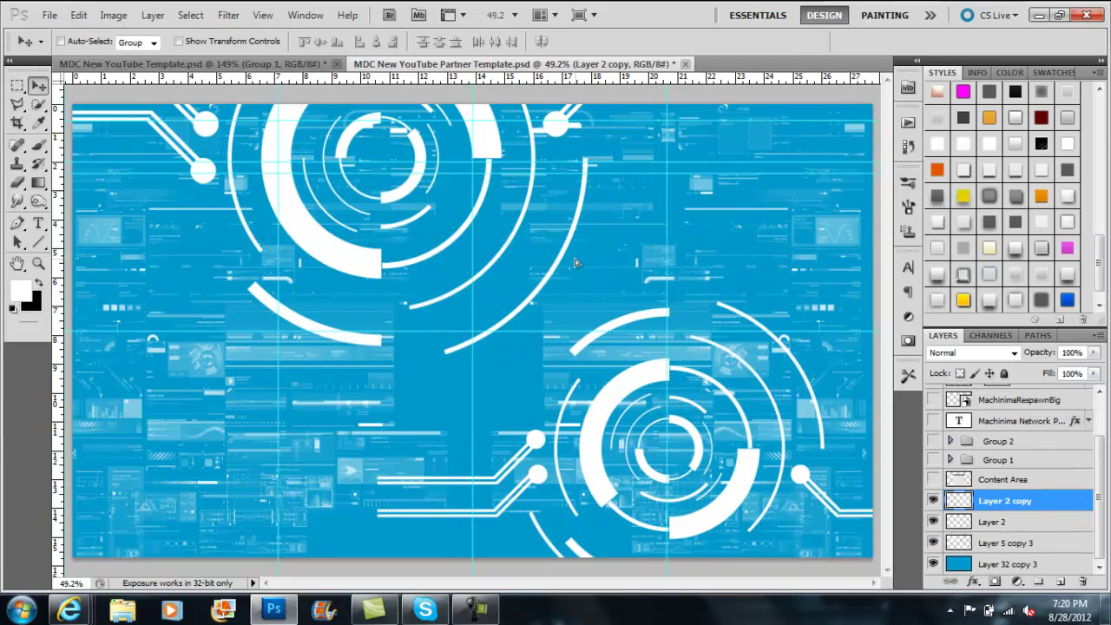
{"action": "left_click", "coordinate": [958, 521], "text": "ctrl"}
{"action": "left_click", "coordinate": [190, 14]}
{"action": "key", "text": "Escape"}
{"action": "key", "text": "ctrl+d"}
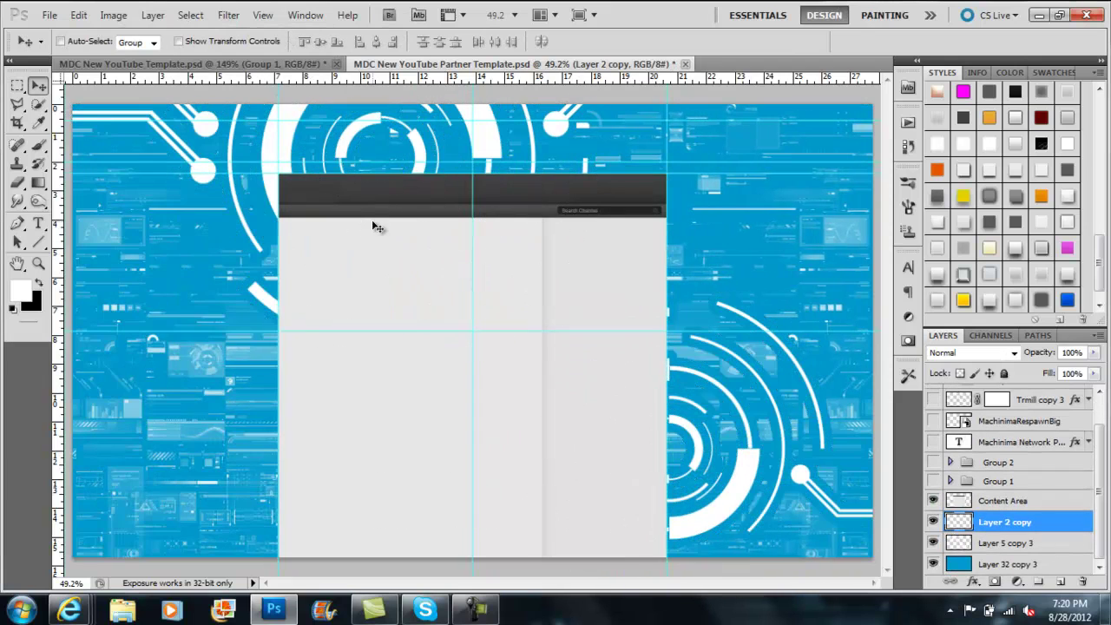
Step: Set the lower-right circle layer to Soft Light and ready a 250 px blue brush
{"action": "left_click", "coordinate": [1005, 542]}
{"action": "left_click", "coordinate": [972, 352]}
{"action": "left_click", "coordinate": [944, 216]}
{"action": "key", "text": "z"}
{"action": "left_click", "coordinate": [459, 322]}
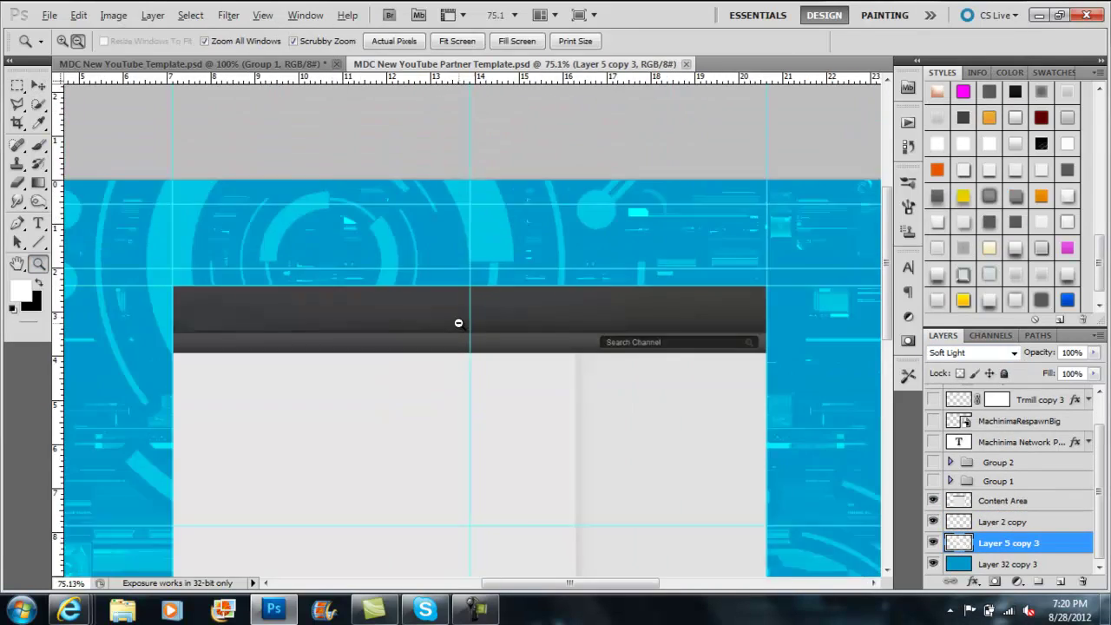
{"action": "key", "text": "b"}
{"action": "left_click", "coordinate": [82, 41]}
{"action": "left_click", "coordinate": [97, 147]}
Step: Copy the banner texture above the header bar onto its own new layer
{"action": "key", "text": "ctrl+shift+alt+n"}
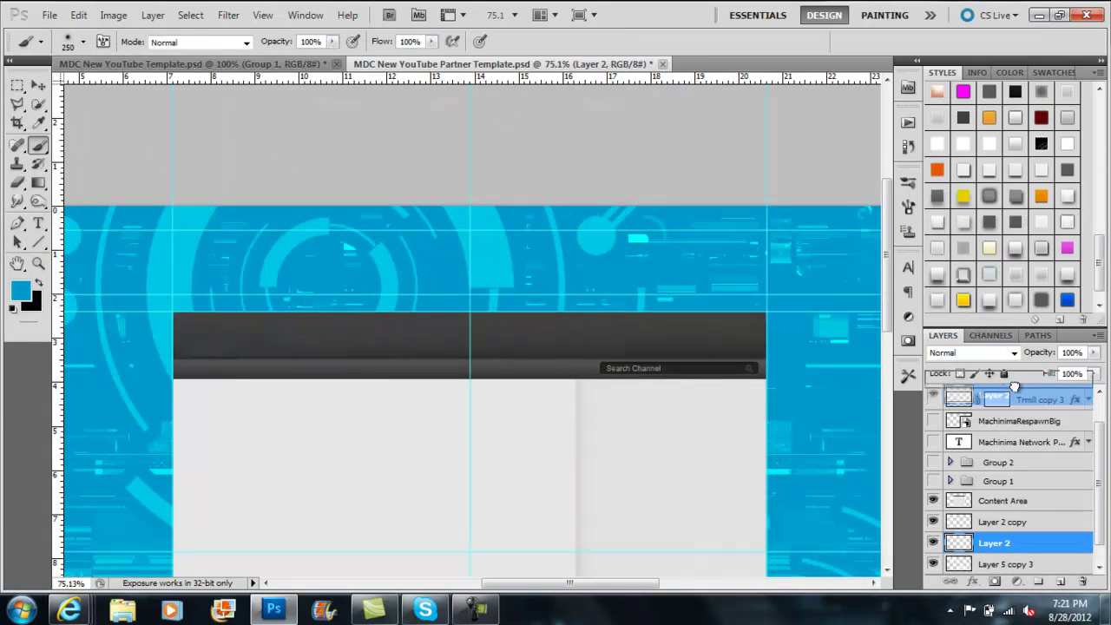
{"action": "key", "text": "m"}
{"action": "left_click_drag", "start_coordinate": [471, 205], "coordinate": [880, 441]}
{"action": "key", "text": "ctrl+j"}
{"action": "key", "text": "v"}
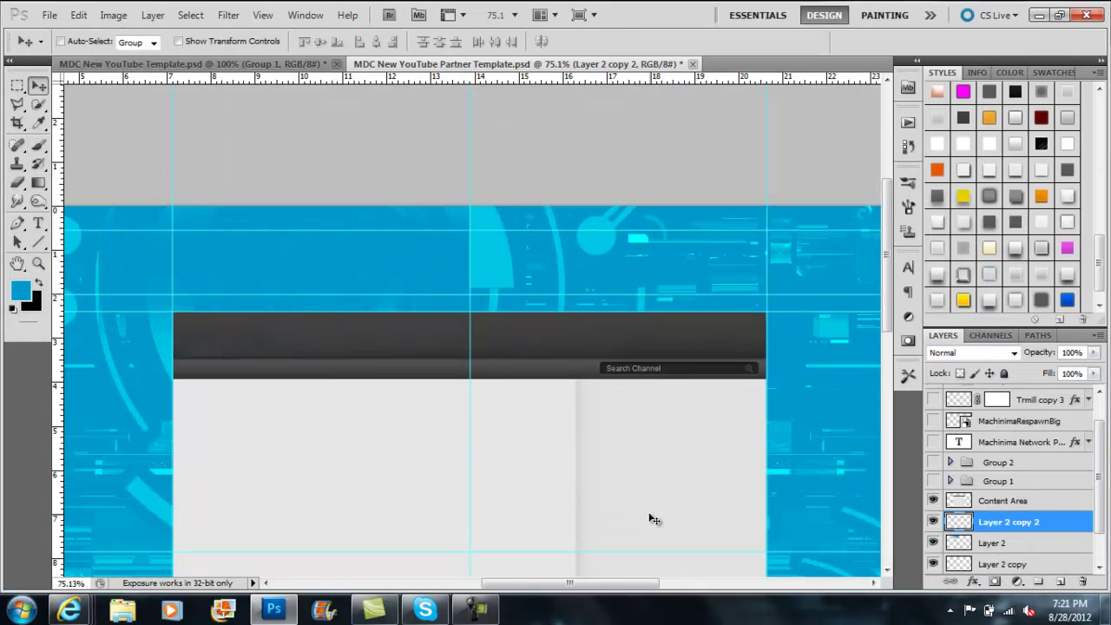
{"action": "key", "text": "ctrl+1"}
{"action": "key", "text": "ctrl+h"}
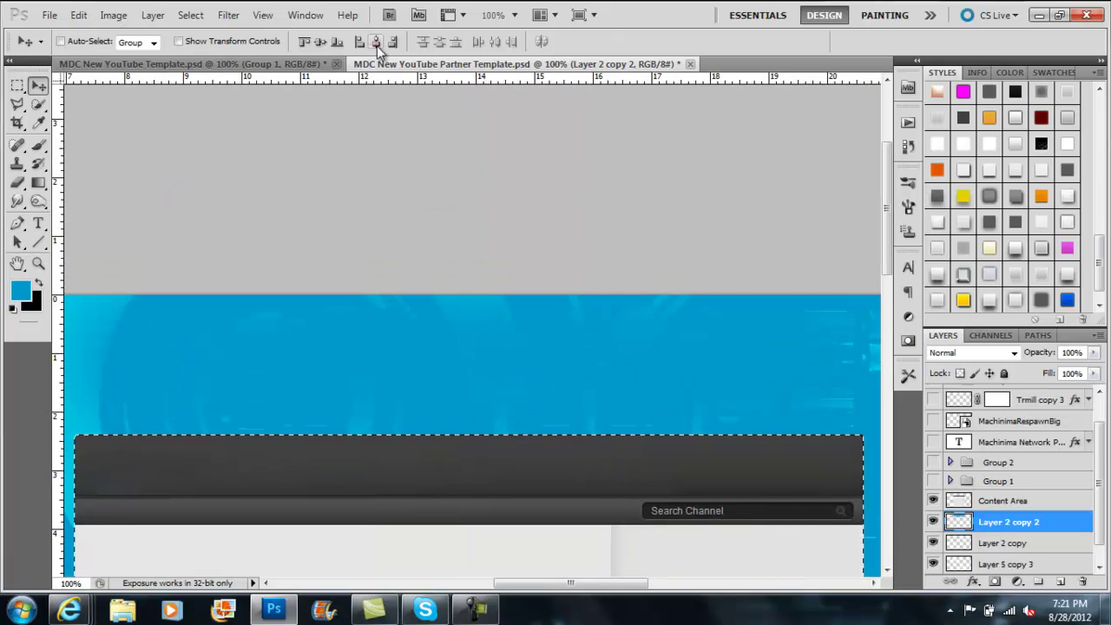
Step: Set the texture copy to 75% opacity and show the TRMILL logo layer
{"action": "key", "text": "ctrl+d"}
{"action": "left_click", "coordinate": [971, 352]}
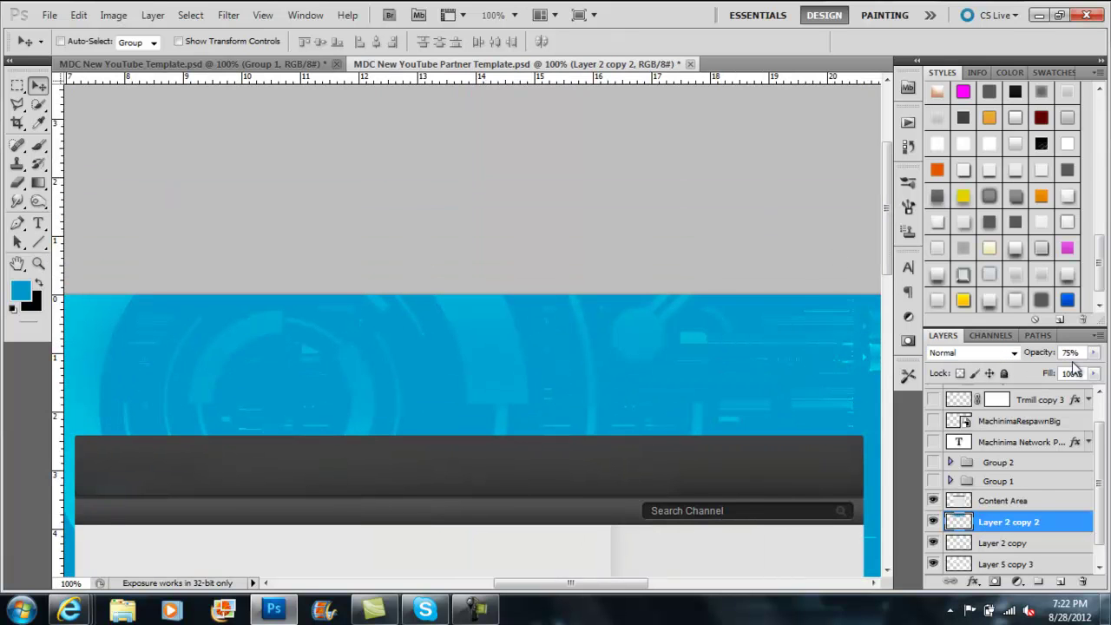
{"action": "left_click", "coordinate": [933, 399]}
{"action": "left_click", "coordinate": [1041, 399]}
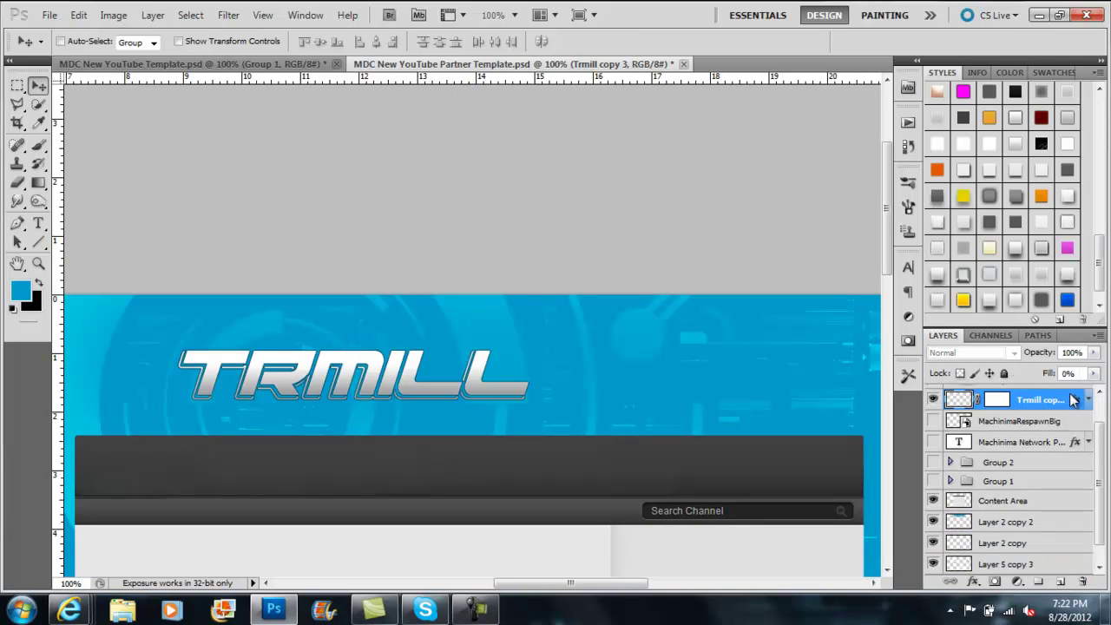
Step: Set the TRMILL logo fill to 100% and add an enlarged duplicate of it
{"action": "type", "text": "100"}
{"action": "key", "text": "Return"}
{"action": "scroll", "coordinate": [989, 528], "scroll_direction": "down", "scroll_amount": 1}
{"action": "key", "text": "ctrl+j"}
{"action": "left_click_drag", "start_coordinate": [408, 375], "coordinate": [307, 397]}
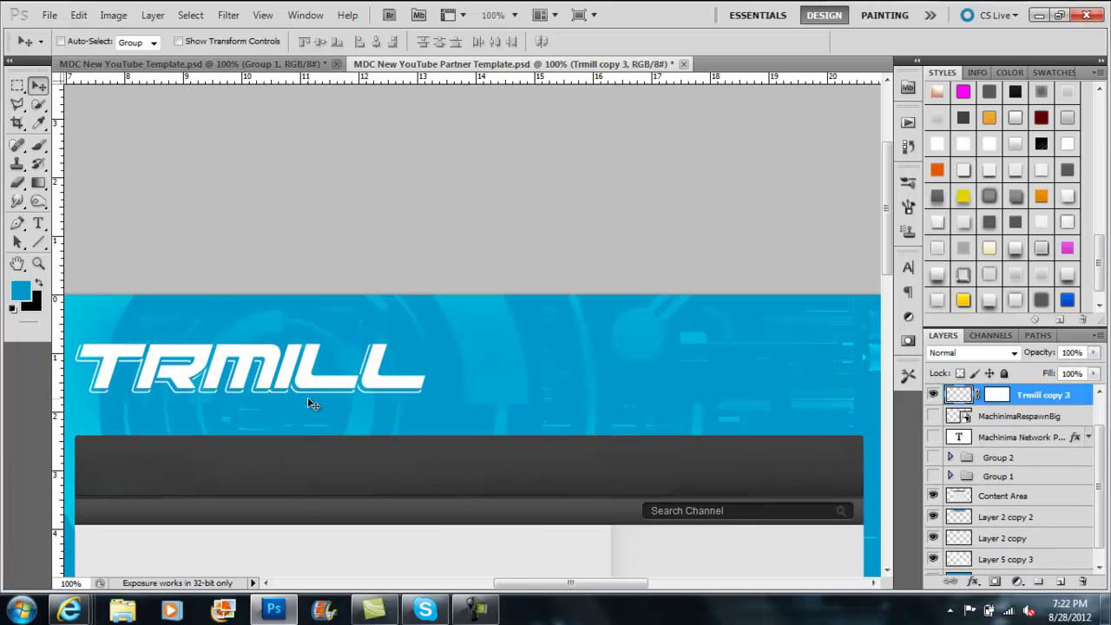
{"action": "left_click_drag", "start_coordinate": [570, 583], "coordinate": [525, 586]}
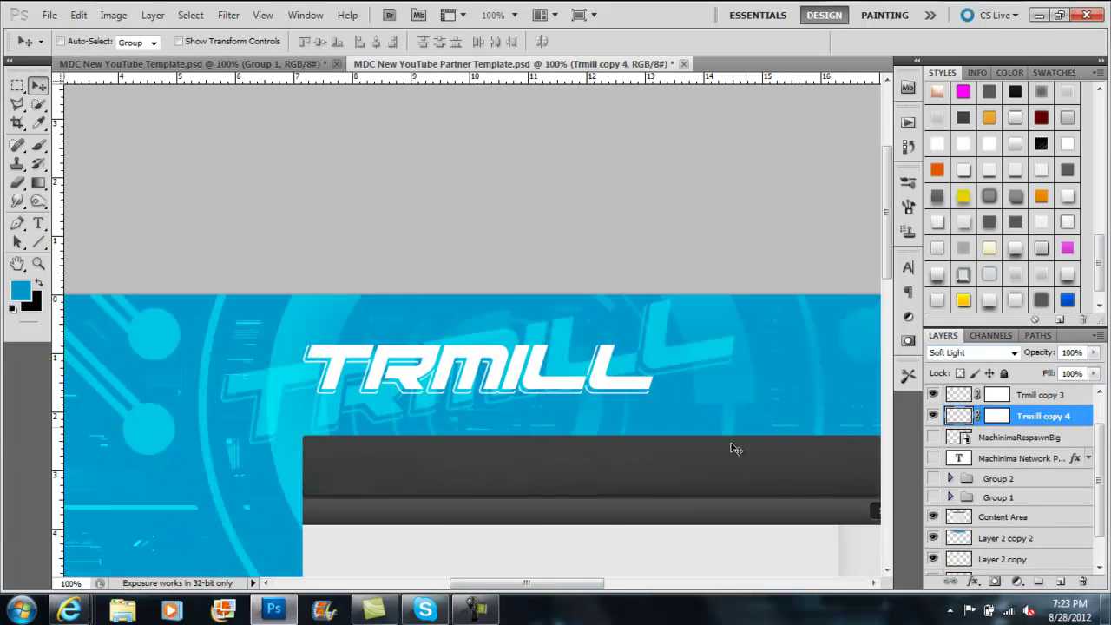
Step: Fill a new layer with Render Clouds, blended in Overlay for a blue tint
{"action": "key", "text": "ctrl+shift+alt+n"}
{"action": "left_click", "coordinate": [190, 15]}
{"action": "left_click", "coordinate": [228, 15]}
{"action": "left_click", "coordinate": [426, 203]}
{"action": "left_click", "coordinate": [970, 352]}
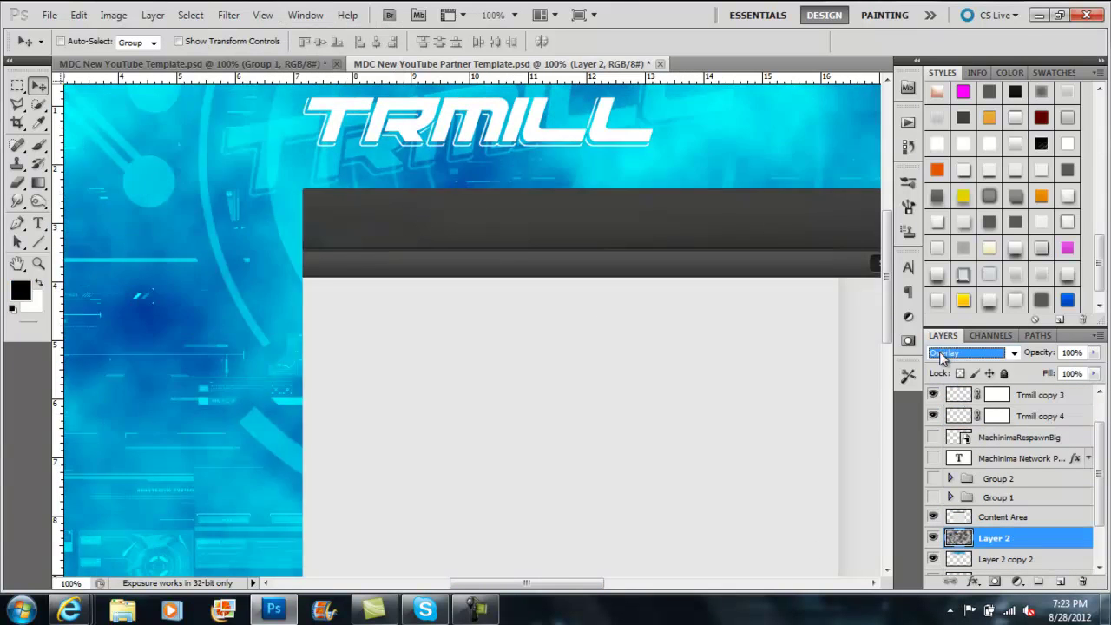
{"action": "scroll", "coordinate": [521, 347], "scroll_direction": "down", "scroll_amount": 2}
Step: Give the Content Area layer an Outer Glow and duplicate the stripe layer
{"action": "left_click", "coordinate": [1002, 516]}
{"action": "left_click", "coordinate": [1017, 581]}
{"action": "left_click", "coordinate": [980, 446]}
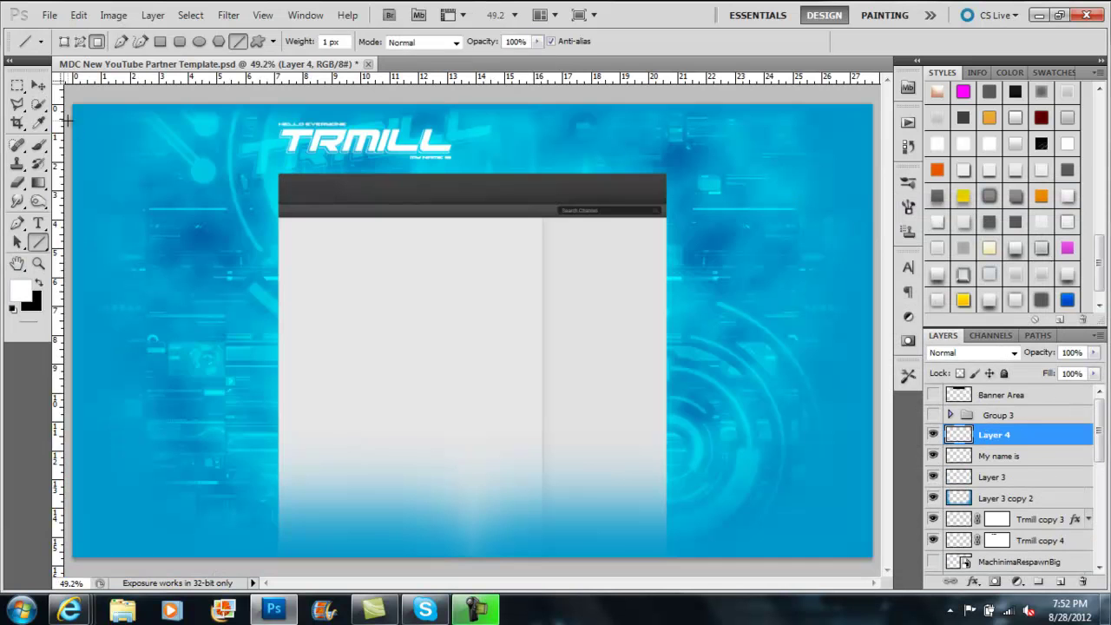
{"action": "key", "text": "v"}
{"action": "key", "text": "ctrl+1"}
{"action": "key", "text": "ctrl+j"}
{"action": "key", "text": "ctrl+j"}
{"action": "key", "text": "ctrl+j"}
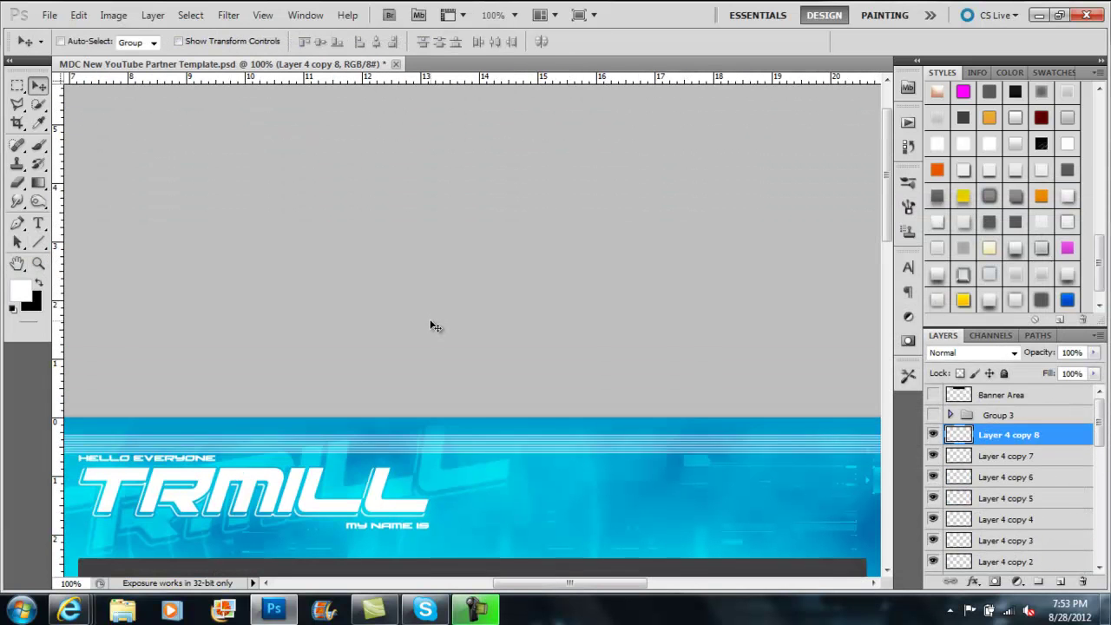
Step: Duplicate the stripes, merge the copies into one layer, and duplicate the merged layer
{"action": "key", "text": "ctrl+j"}
{"action": "key", "text": "ctrl+j"}
{"action": "scroll", "coordinate": [573, 446], "scroll_direction": "down", "scroll_amount": 1, "text": "alt"}
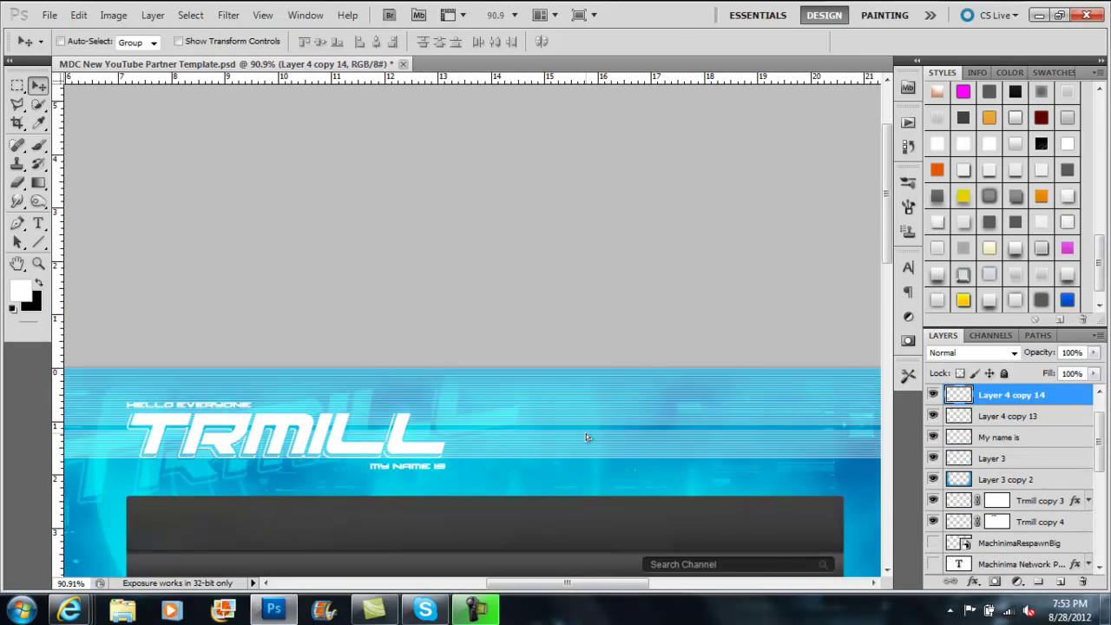
{"action": "scroll", "coordinate": [606, 341], "scroll_direction": "down", "scroll_amount": 3}
{"action": "key", "text": "ctrl+e"}
{"action": "key", "text": "ctrl+j"}
{"action": "key", "text": "ctrl+j"}
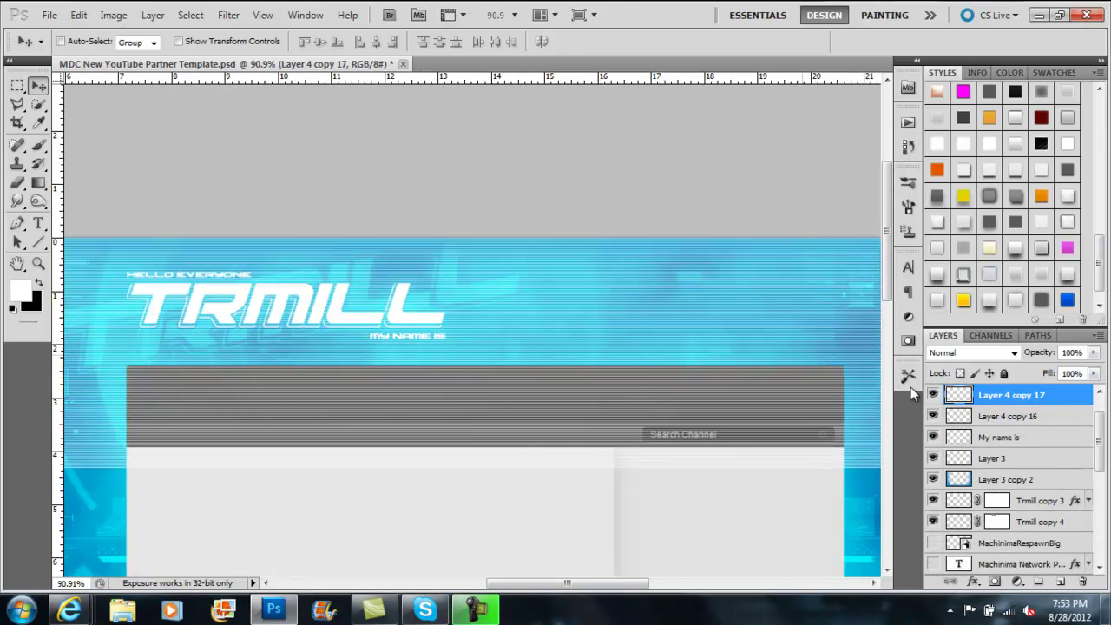
{"action": "key", "text": "ctrl+e"}
{"action": "scroll", "coordinate": [445, 420], "scroll_direction": "left", "scroll_amount": 5}
Step: Duplicate the overlay layer and send the copy toward the bottom of the stack
{"action": "key", "text": "ctrl+j"}
{"action": "scroll", "coordinate": [335, 214], "scroll_direction": "down", "scroll_amount": 3}
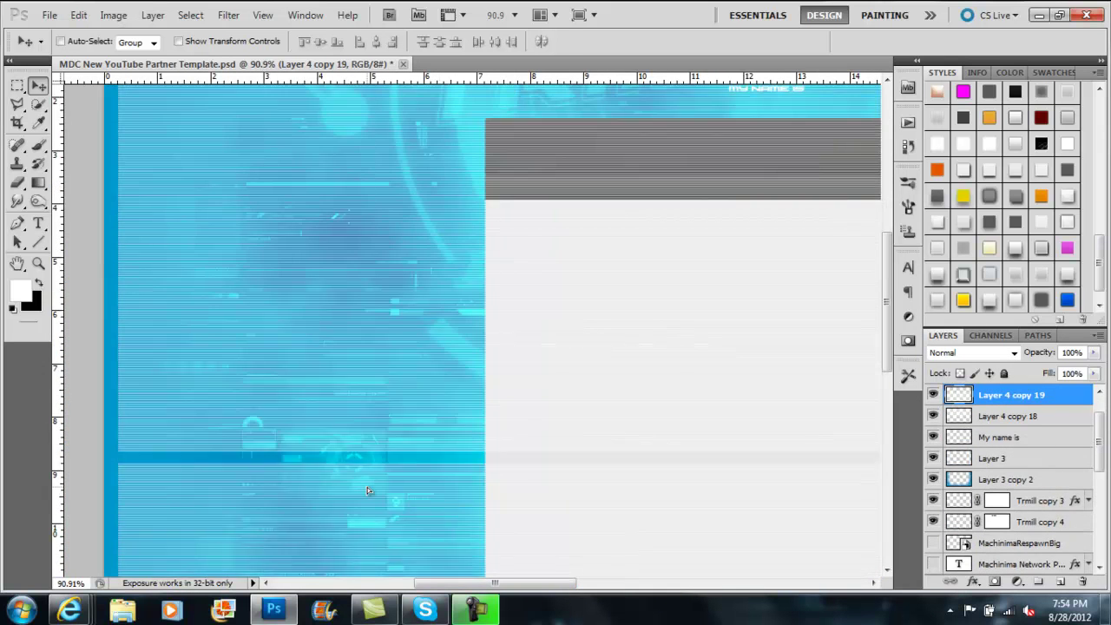
{"action": "key", "text": "ctrl+j"}
{"action": "scroll", "coordinate": [367, 487], "scroll_direction": "down", "scroll_amount": 10, "text": "alt"}
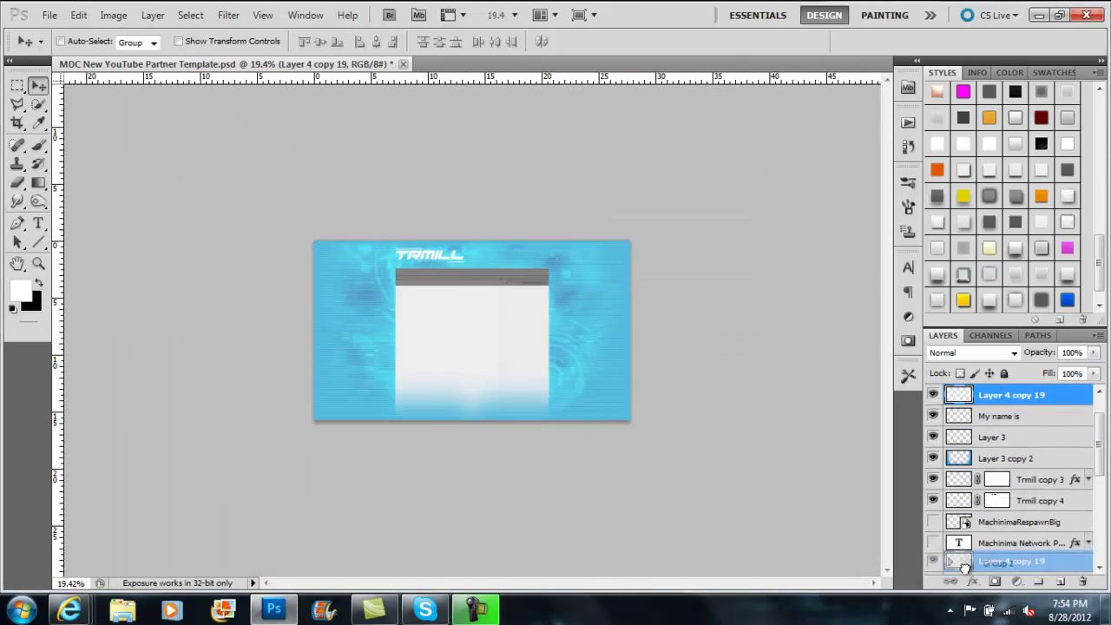
{"action": "key", "text": "ctrl+shift+bracketleft"}
{"action": "key", "text": "z"}
{"action": "key", "text": "ctrl+1"}
Step: Set the copied overlay layer's blend mode to Soft Light
{"action": "left_click", "coordinate": [959, 352]}
{"action": "scroll", "coordinate": [959, 356], "scroll_direction": "down", "scroll_amount": 13}
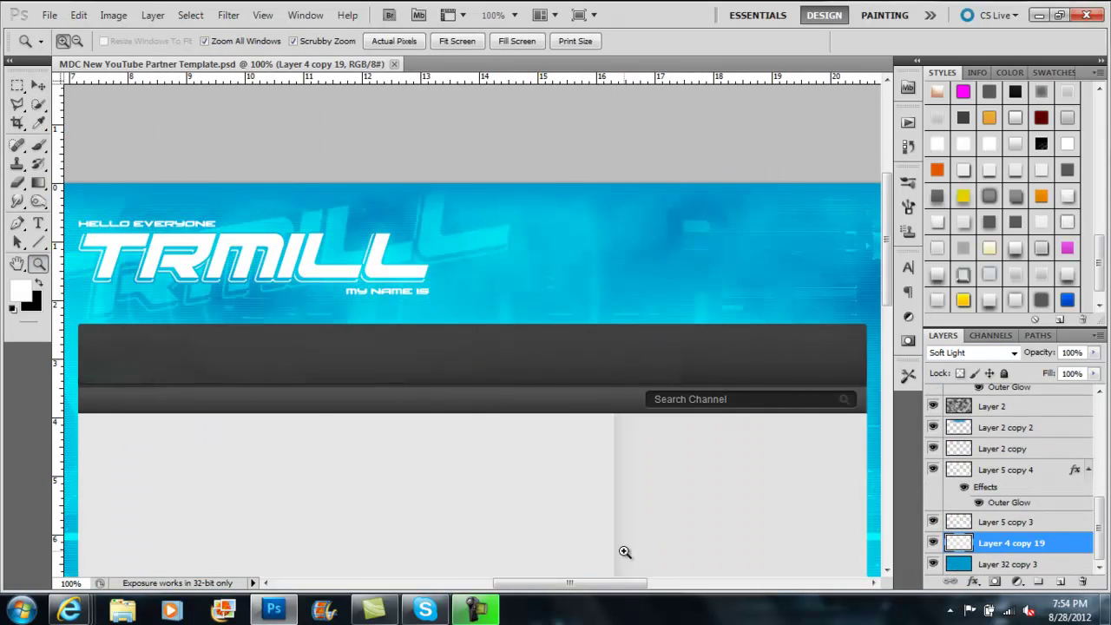
{"action": "scroll", "coordinate": [625, 552], "scroll_direction": "left", "scroll_amount": 5}
{"action": "scroll", "coordinate": [501, 434], "scroll_direction": "down", "scroll_amount": 1}
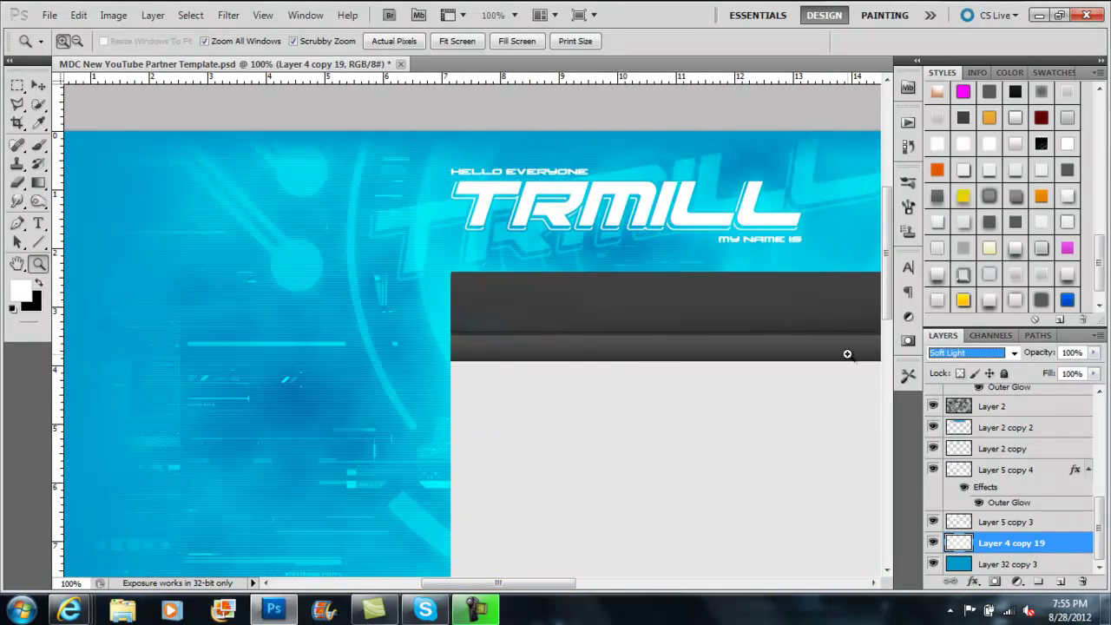
{"action": "scroll", "coordinate": [847, 354], "scroll_direction": "up", "scroll_amount": 3}
{"action": "key", "text": "m"}
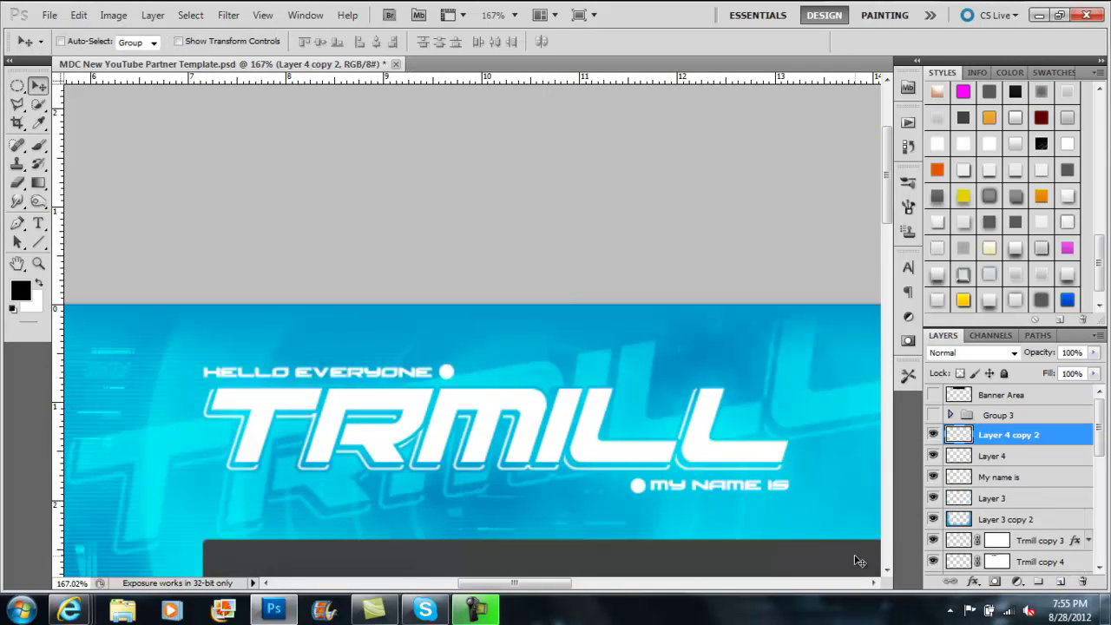
Step: Draw 5 px white lines extending from the dots beside the text
{"action": "key", "text": "x"}
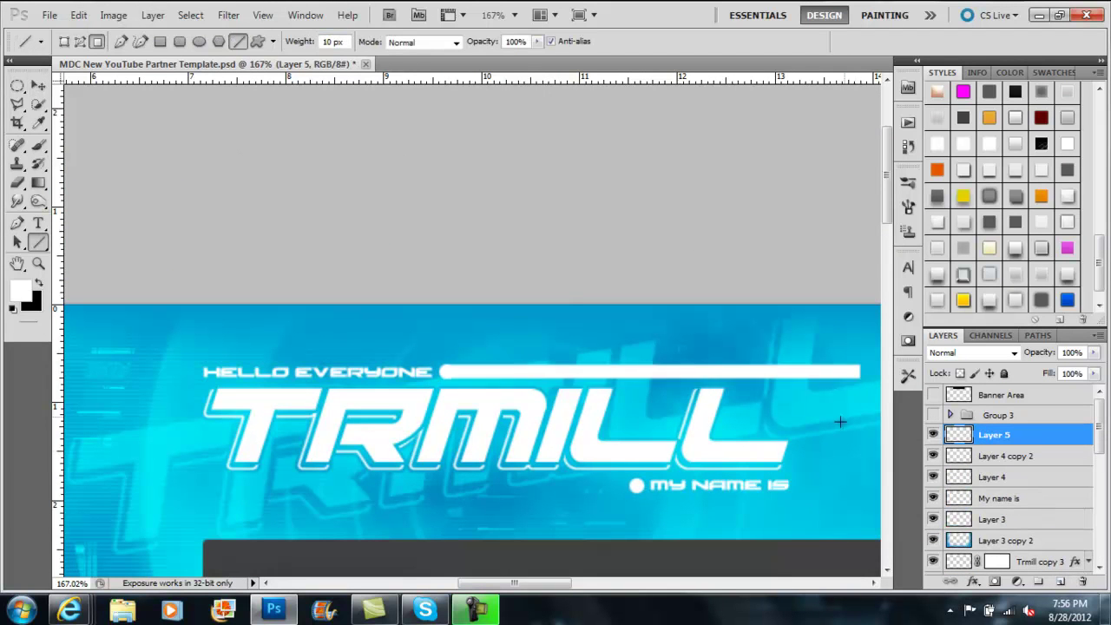
{"action": "scroll", "coordinate": [211, 238], "scroll_direction": "down", "scroll_amount": 1}
{"action": "type", "text": "5"}
{"action": "left_click_drag", "start_coordinate": [446, 333], "coordinate": [803, 332]}
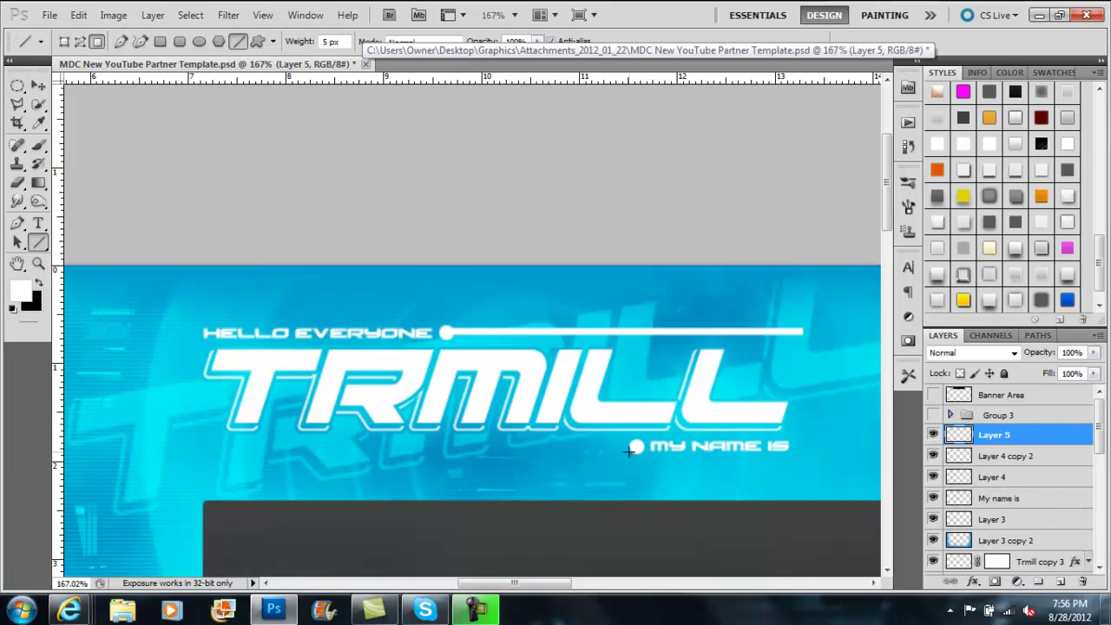
{"action": "left_click_drag", "start_coordinate": [138, 457], "coordinate": [137, 449]}
{"action": "scroll", "coordinate": [138, 449], "scroll_direction": "down", "scroll_amount": 2}
Step: Add SUBSCRIBE text to the right of the logo and position it
{"action": "key", "text": "m"}
{"action": "left_click_drag", "start_coordinate": [90, 174], "coordinate": [201, 514]}
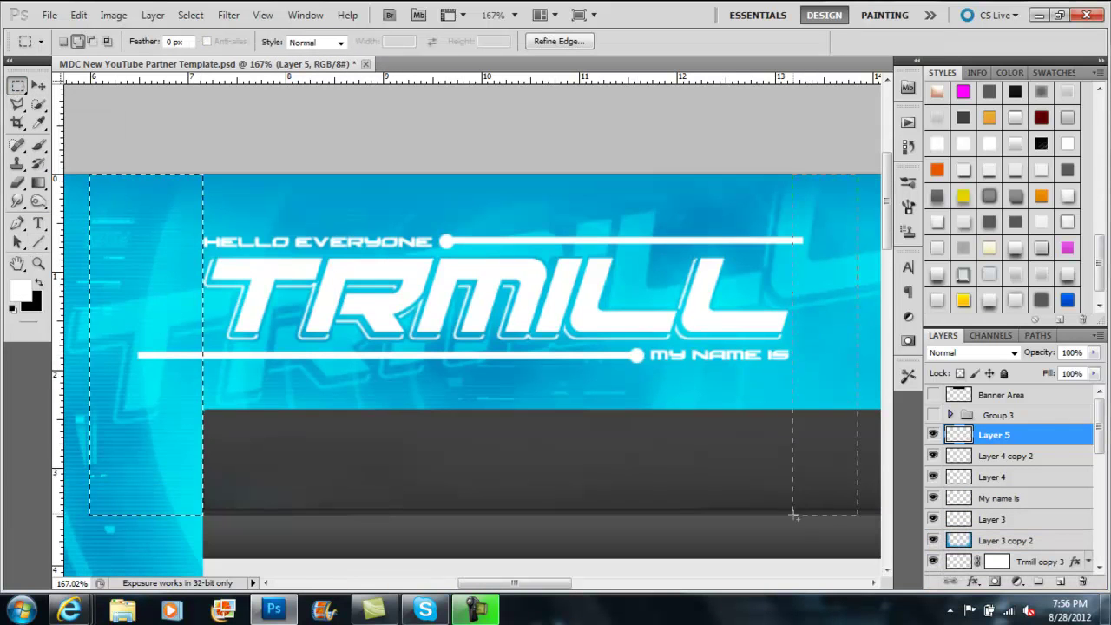
{"action": "scroll", "coordinate": [791, 520], "scroll_direction": "up", "scroll_amount": 1}
{"action": "scroll", "coordinate": [790, 520], "scroll_direction": "right", "scroll_amount": 5}
{"action": "key", "text": "t"}
{"action": "left_click", "coordinate": [362, 357]}
{"action": "type", "text": "SUBSCRIBE"}
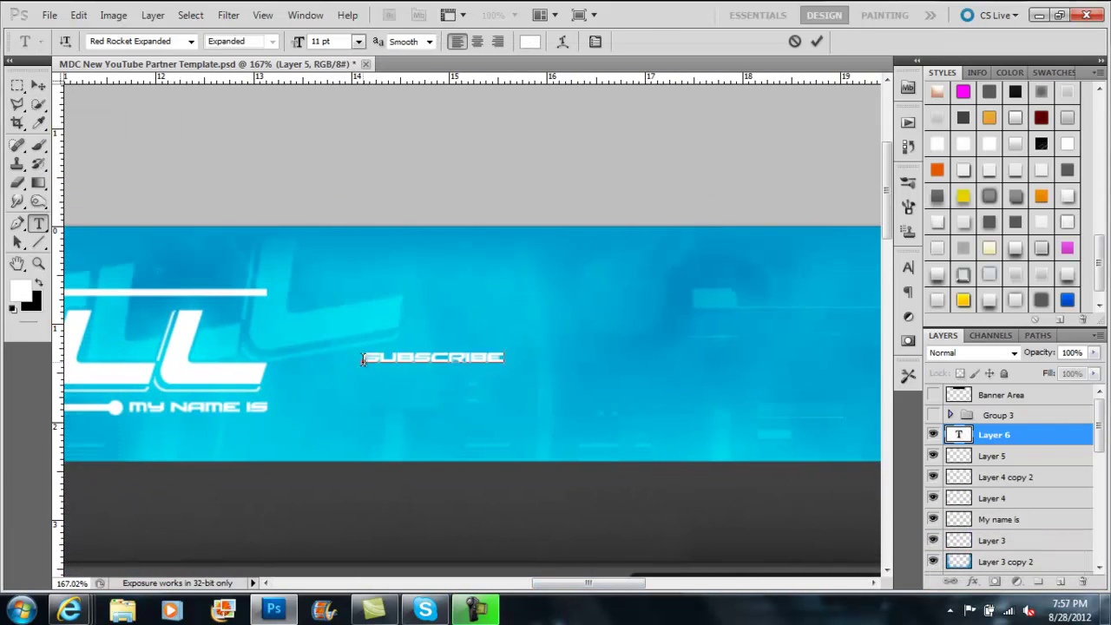
{"action": "left_click", "coordinate": [35, 85]}
{"action": "left_click_drag", "start_coordinate": [355, 338], "coordinate": [333, 331]}
Step: Fill a rectangular selection with white on a new layer, then delete that white box
{"action": "key", "text": "m"}
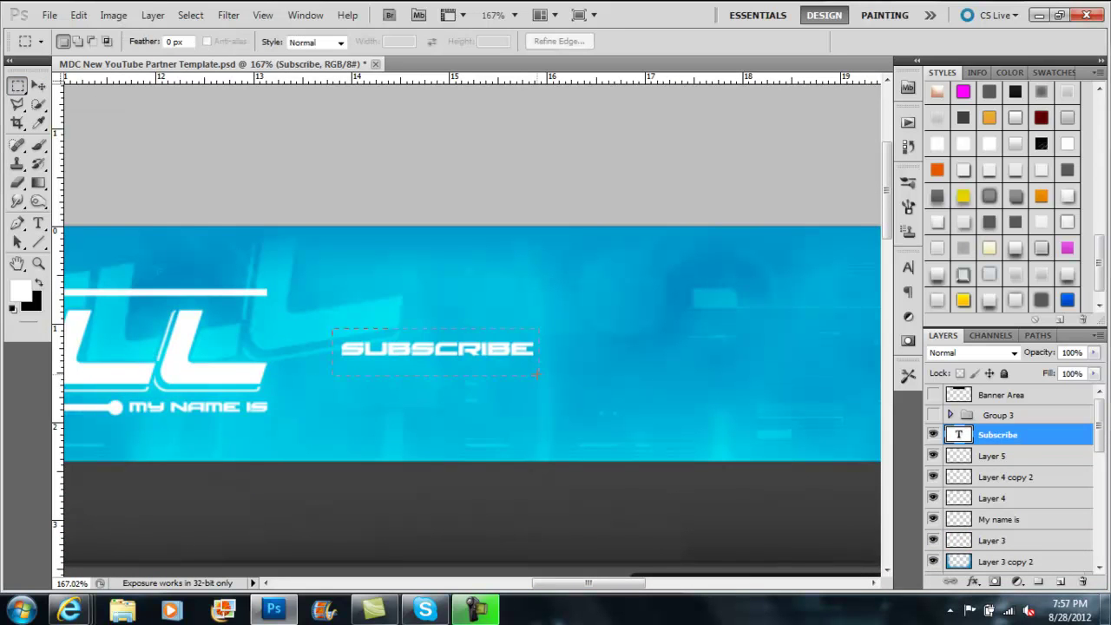
{"action": "key", "text": "ctrl+shift+alt+n"}
{"action": "key", "text": "d"}
{"action": "key", "text": "ctrl+BackSpace"}
{"action": "key", "text": "v"}
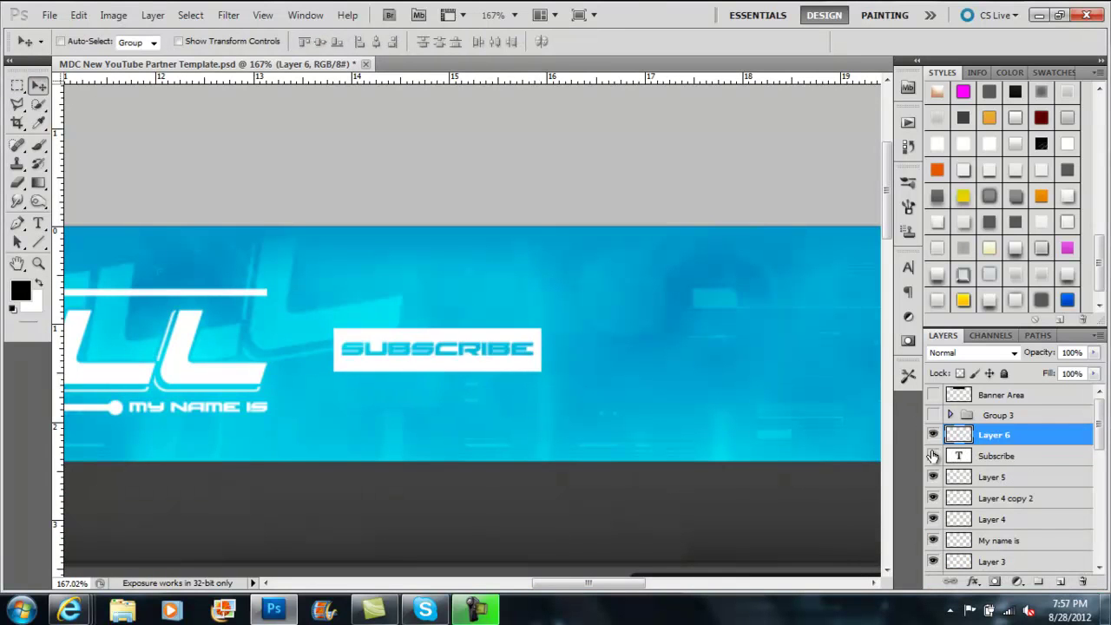
{"action": "key", "text": "z"}
{"action": "left_click", "coordinate": [540, 390]}
{"action": "key", "text": "Delete"}
{"action": "double_click", "coordinate": [958, 434]}
Step: Position the corner dots and fill the area between them with white for the button box
{"action": "key", "text": "ctrl+Return"}
{"action": "key", "text": "shift+m"}
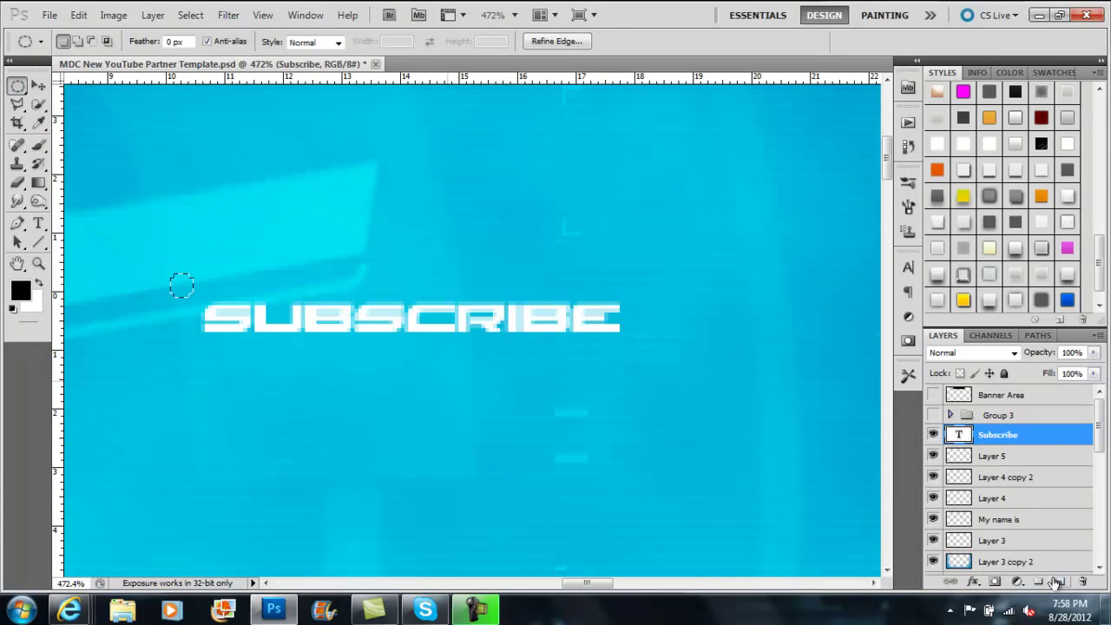
{"action": "key", "text": "ctrl+d"}
{"action": "key", "text": "Left"}
{"action": "key", "text": "Up"}
{"action": "key", "text": "m"}
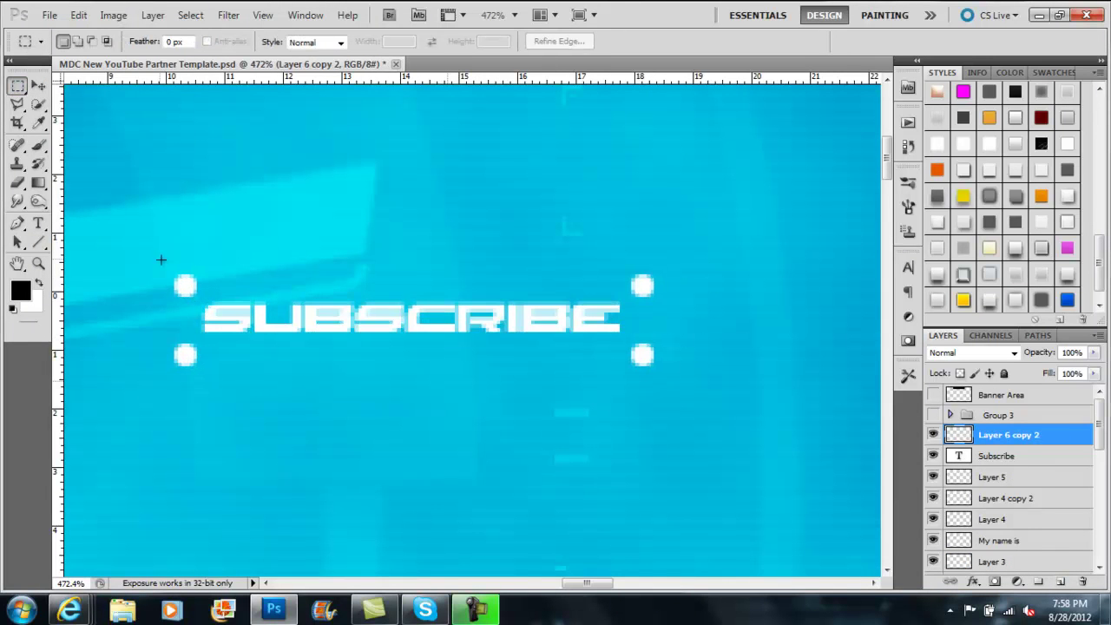
{"action": "key", "text": "ctrl+BackSpace"}
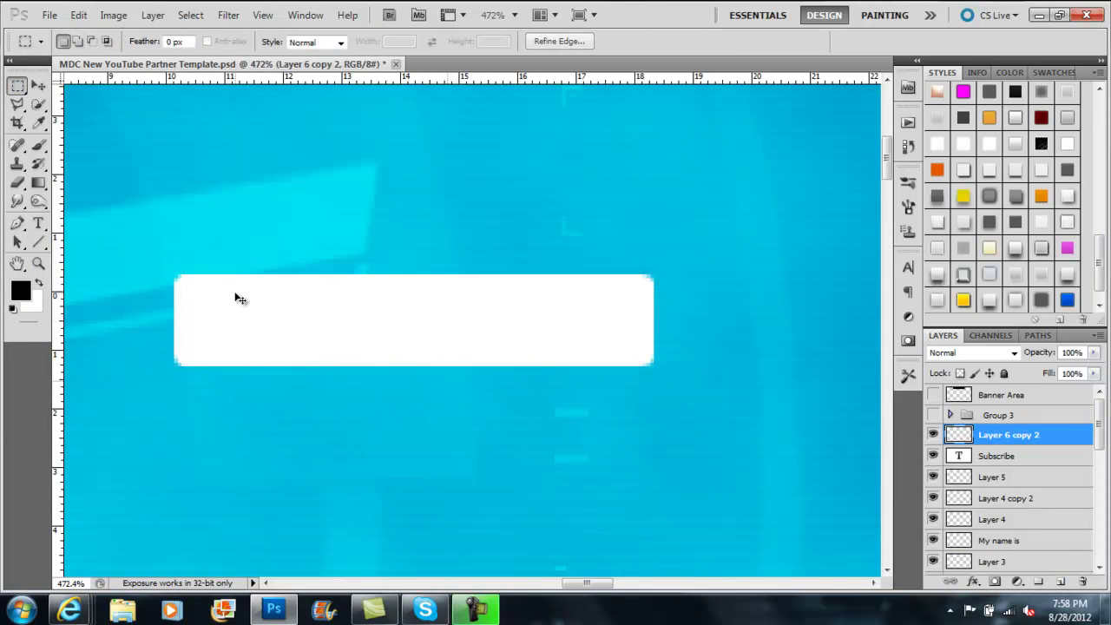
Step: Turn a duplicate of the white box into a contracted, enlarged outline
{"action": "key", "text": "z"}
{"action": "left_click", "coordinate": [933, 456]}
{"action": "left_click_drag", "start_coordinate": [544, 352], "coordinate": [958, 437]}
{"action": "key", "text": "ctrl+j"}
{"action": "left_click", "coordinate": [958, 434], "text": "ctrl"}
{"action": "left_click", "coordinate": [190, 15]}
{"action": "left_click", "coordinate": [410, 245]}
{"action": "key", "text": "Return"}
{"action": "key", "text": "ctrl+t"}
{"action": "key", "text": "Return"}
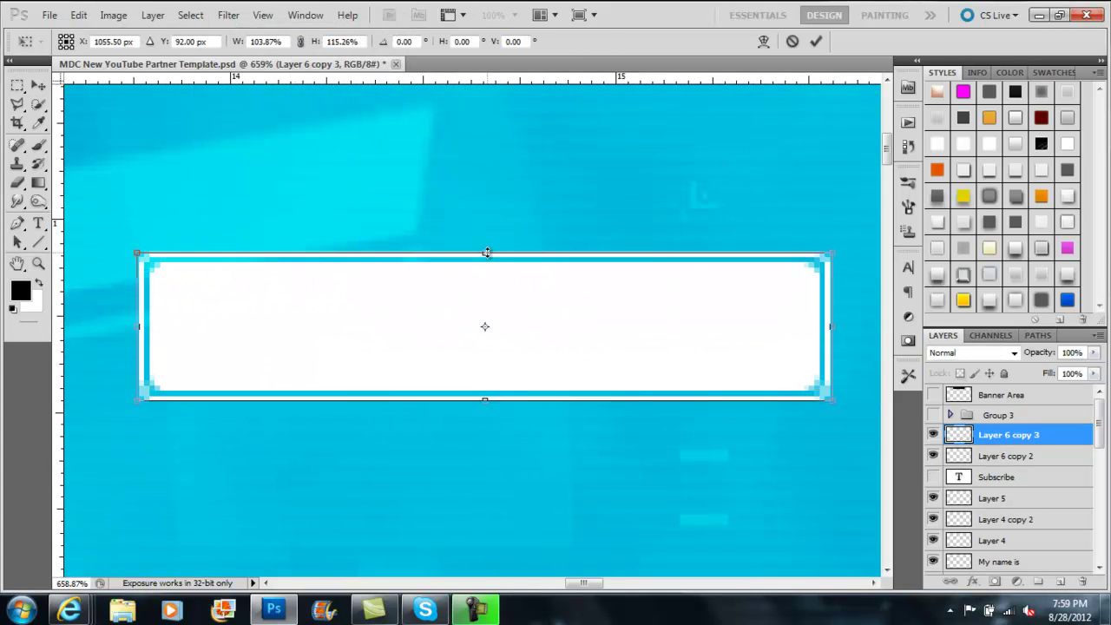
Step: Mask SUBSCRIBE out of the filled box and group the button layers
{"action": "left_click", "coordinate": [1007, 455]}
{"action": "left_click", "coordinate": [958, 476], "text": "ctrl"}
{"action": "left_click", "coordinate": [994, 580], "text": "alt"}
{"action": "left_click", "coordinate": [933, 476]}
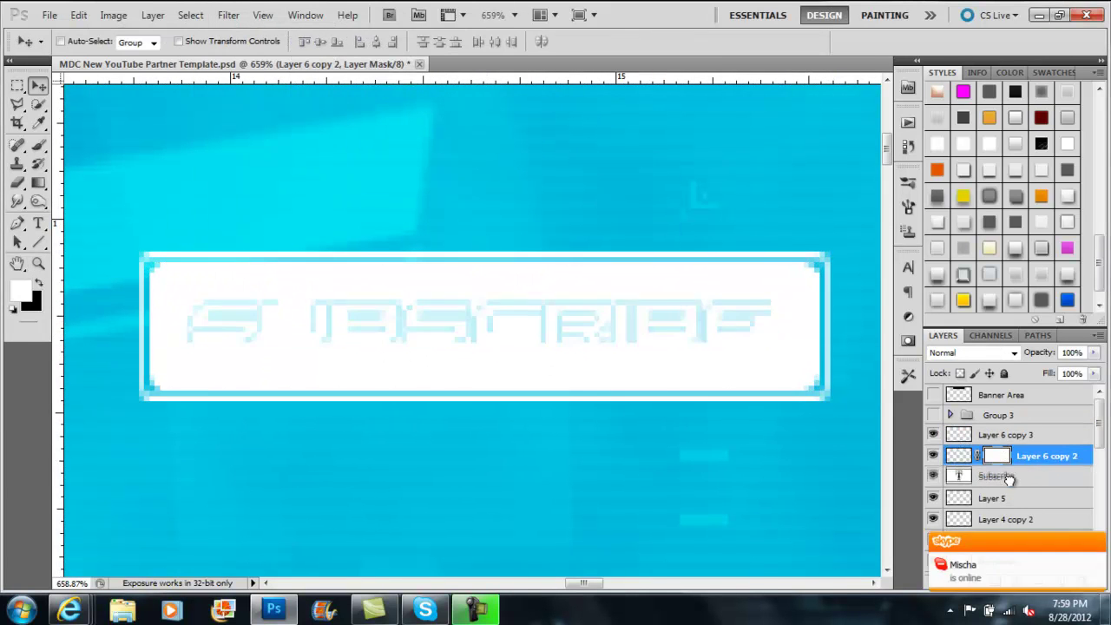
{"action": "double_click", "coordinate": [39, 263]}
{"action": "key", "text": "ctrl+g"}
Step: Add 7.5 pt 'LIVESTREAM / FOLLOW' text to the right of the button
{"action": "key", "text": "t"}
{"action": "left_click", "coordinate": [607, 316]}
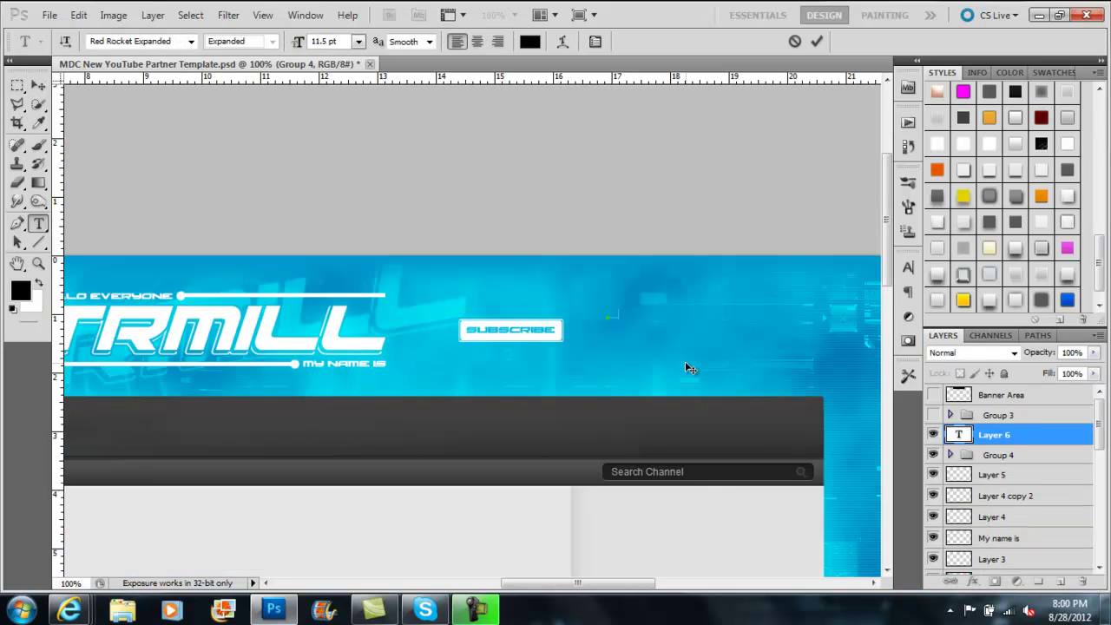
{"action": "type", "text": "LIVESTREAM / FOLLOW"}
{"action": "key", "text": "ctrl+a"}
{"action": "key", "text": "ctrl+shift+comma"}
{"action": "key", "text": "ctrl+shift+comma"}
{"action": "left_click", "coordinate": [38, 84]}
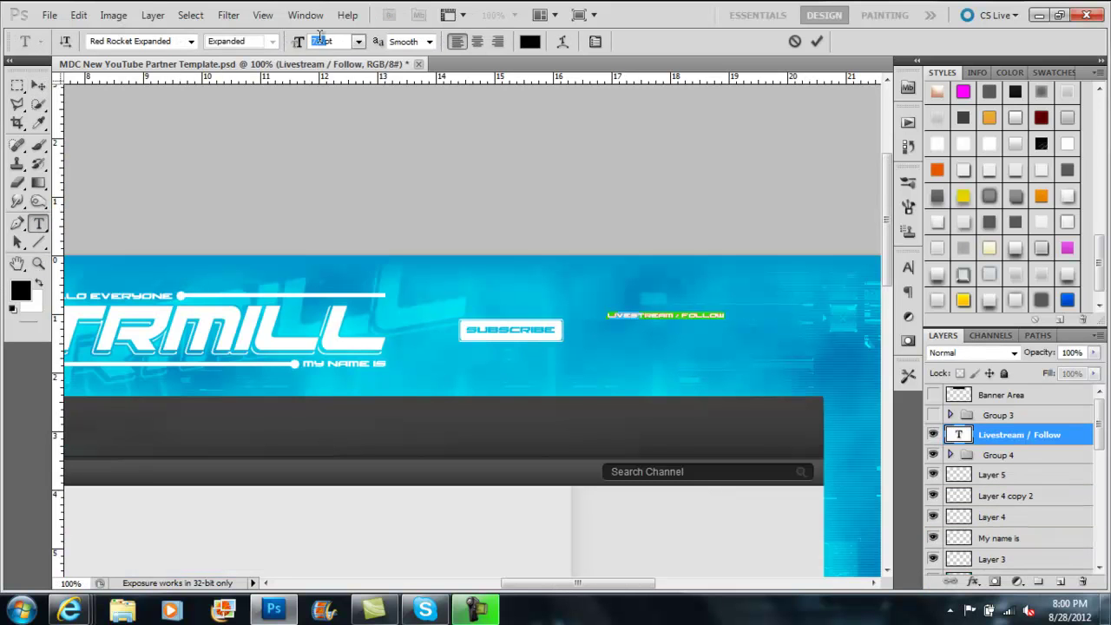
Step: Add a Color Overlay effect to the LIVESTREAM / FOLLOW text
{"action": "left_click", "coordinate": [973, 581]}
{"action": "left_click", "coordinate": [998, 486]}
{"action": "left_click", "coordinate": [977, 252]}
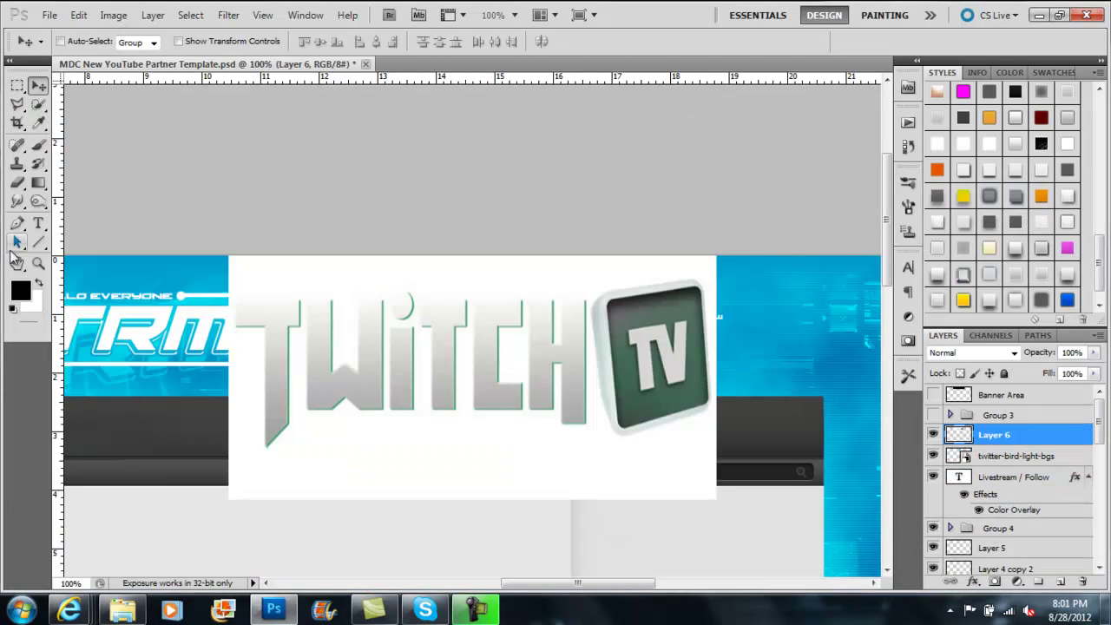
Step: Shrink the Twitter bird beside the TW icon and move the LIVESTREAM / FOLLOW text into Group 4
{"action": "scroll", "coordinate": [174, 170], "scroll_direction": "up", "scroll_amount": 3}
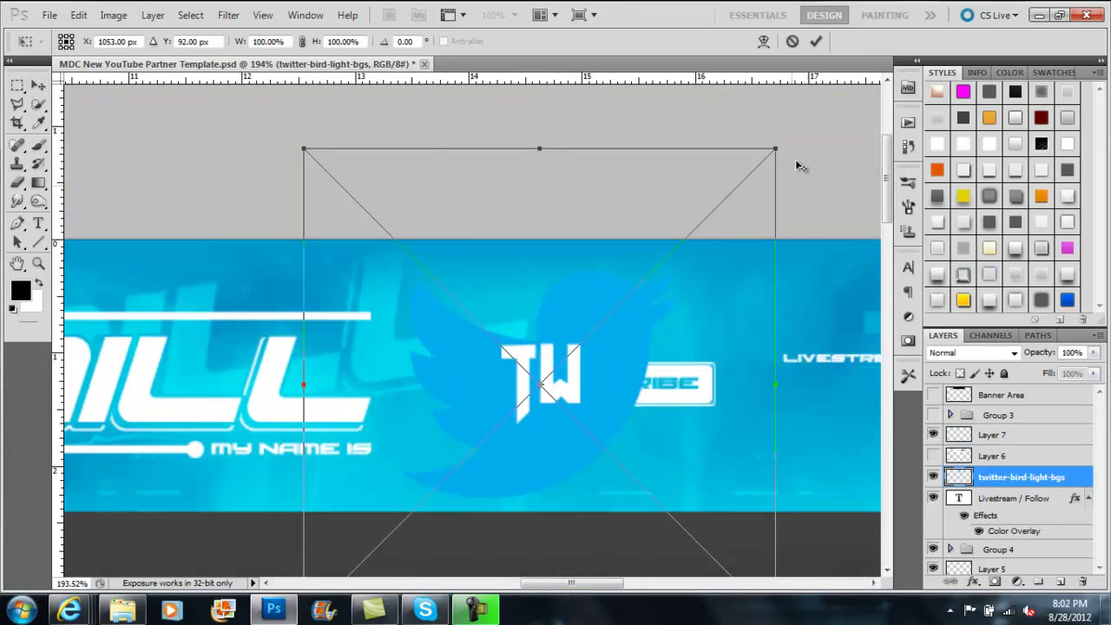
{"action": "mouse_move", "coordinate": [798, 164]}
{"action": "left_mouse_down"}
{"action": "mouse_move", "coordinate": [743, 340]}
{"action": "mouse_move", "coordinate": [591, 427]}
{"action": "left_mouse_up"}
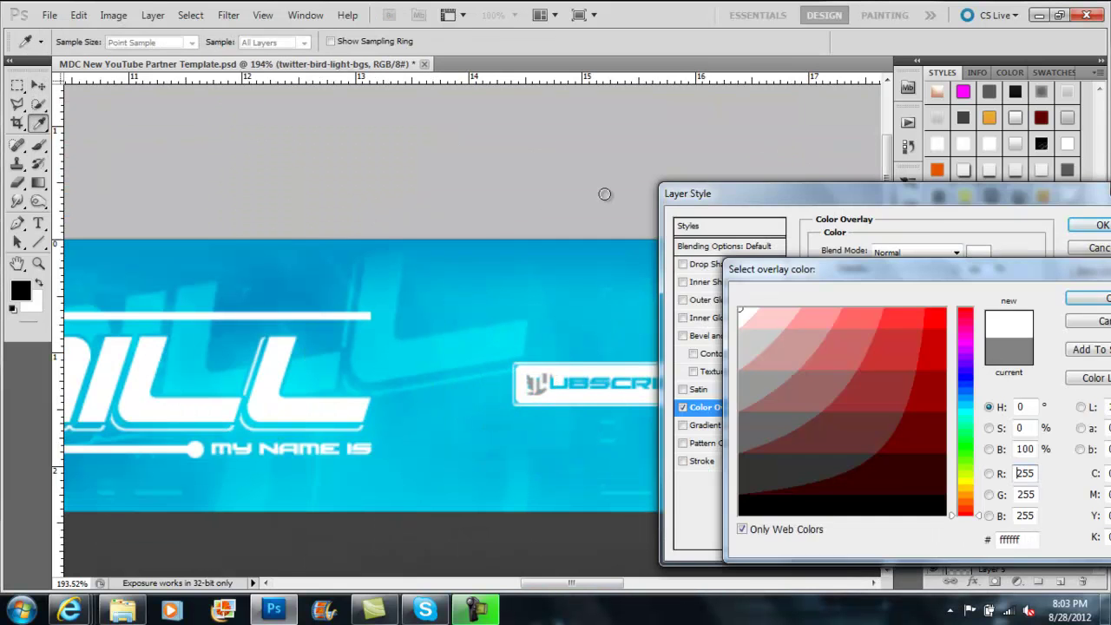
{"action": "scroll", "coordinate": [672, 454], "scroll_direction": "right", "scroll_amount": 5}
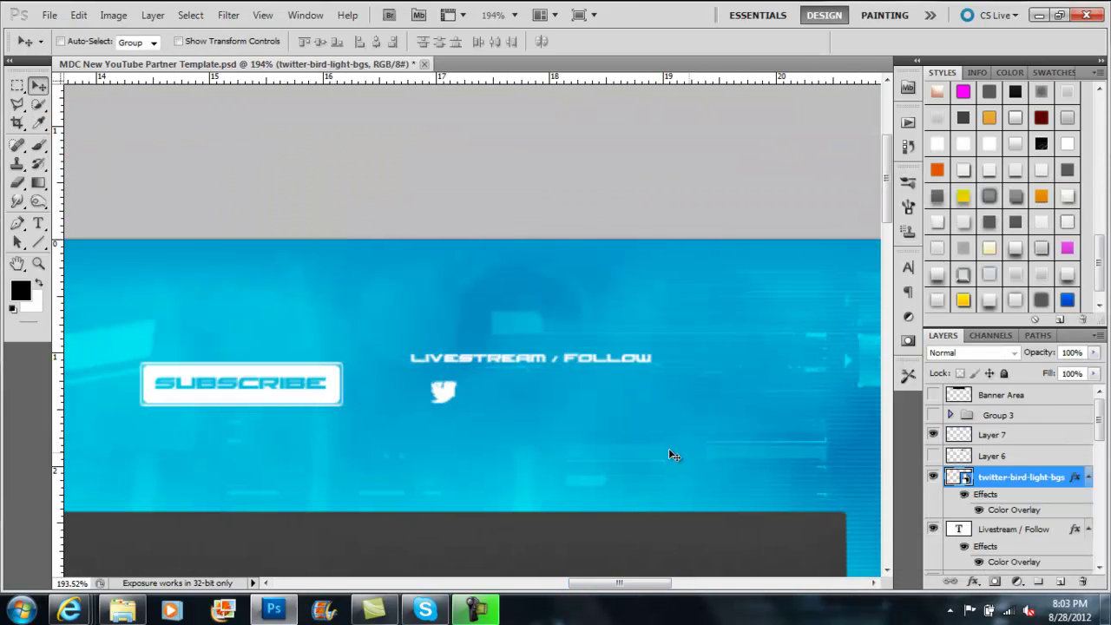
{"action": "left_click", "coordinate": [992, 436]}
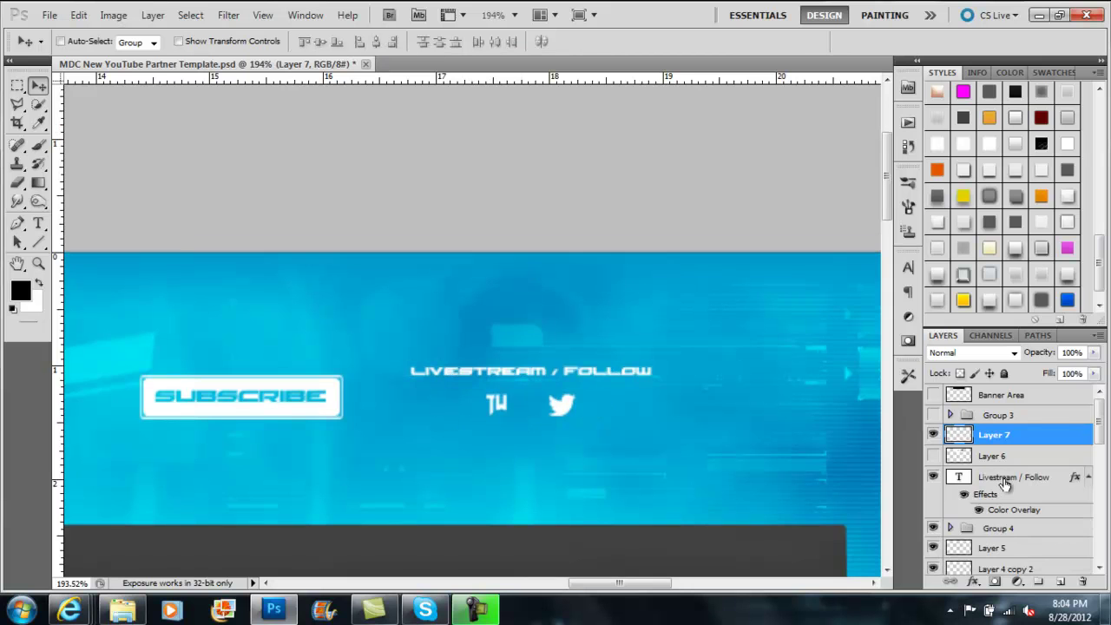
{"action": "left_click_drag", "start_coordinate": [1004, 483], "coordinate": [965, 505]}
{"action": "key", "text": "ctrl+1"}
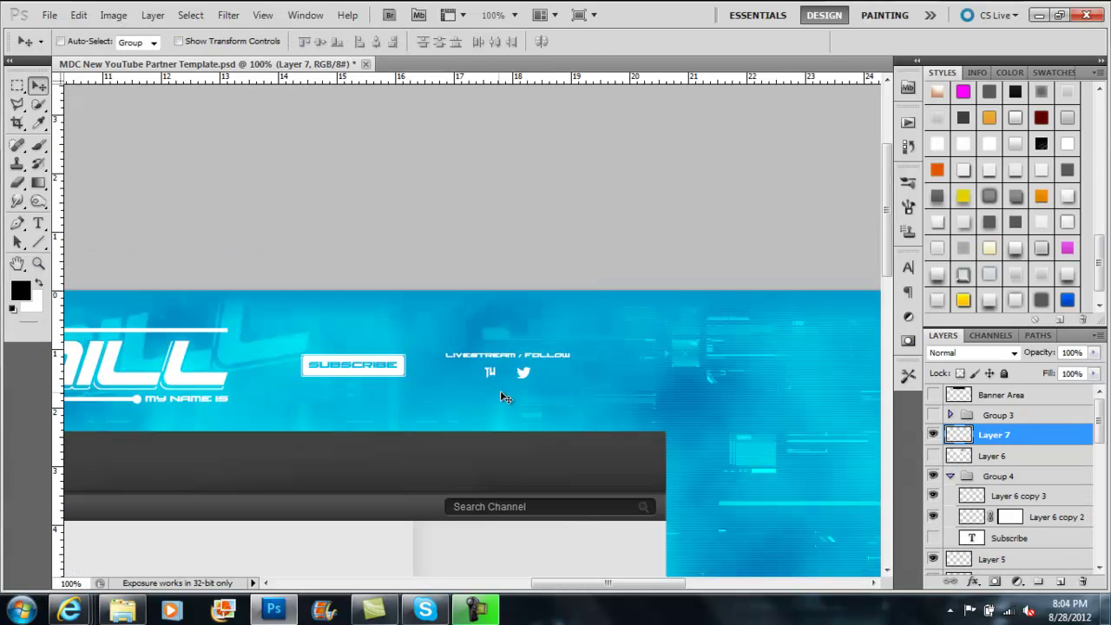
Step: Group the two selected layers into Group 5
{"action": "key", "text": "ctrl+g"}
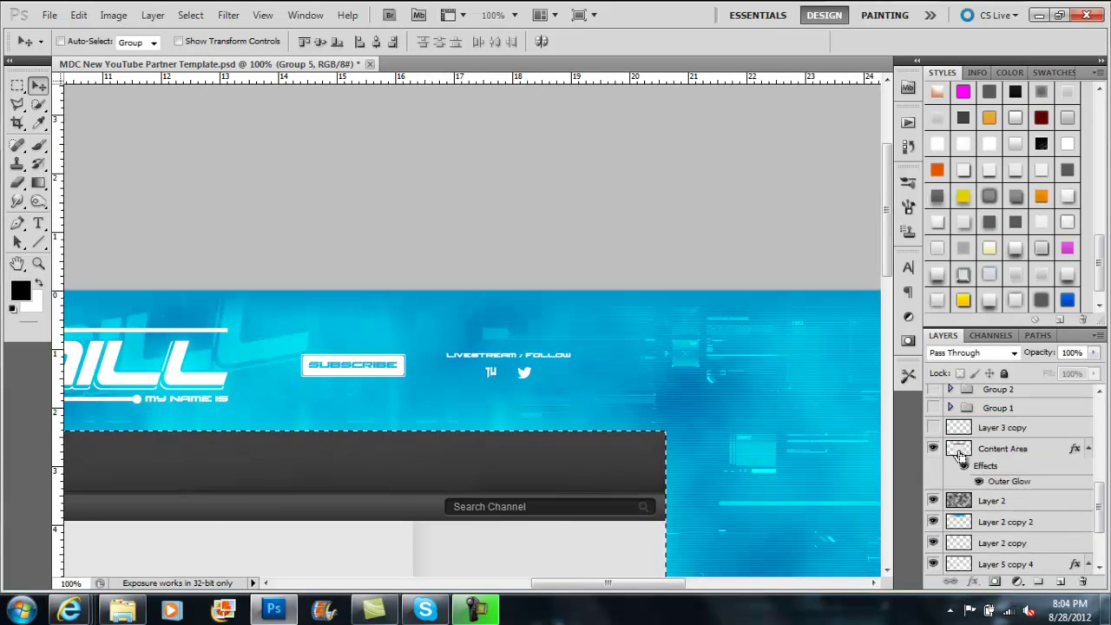